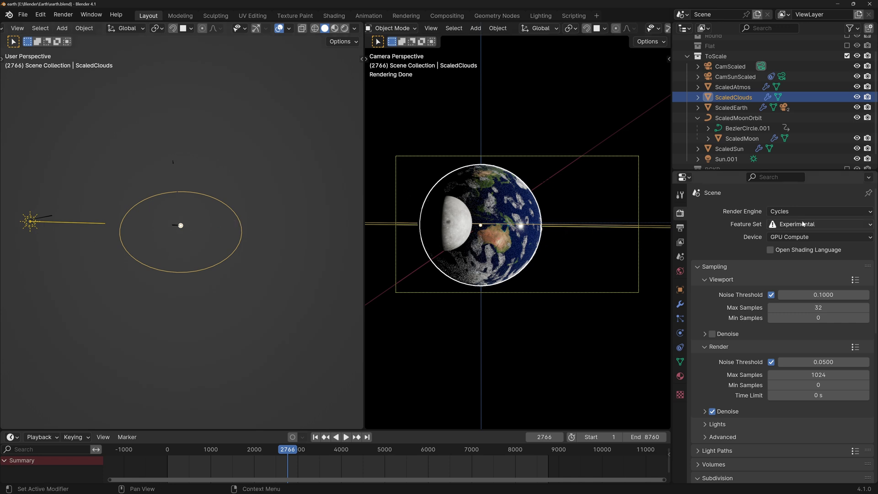
pyautogui.click(455, 223)
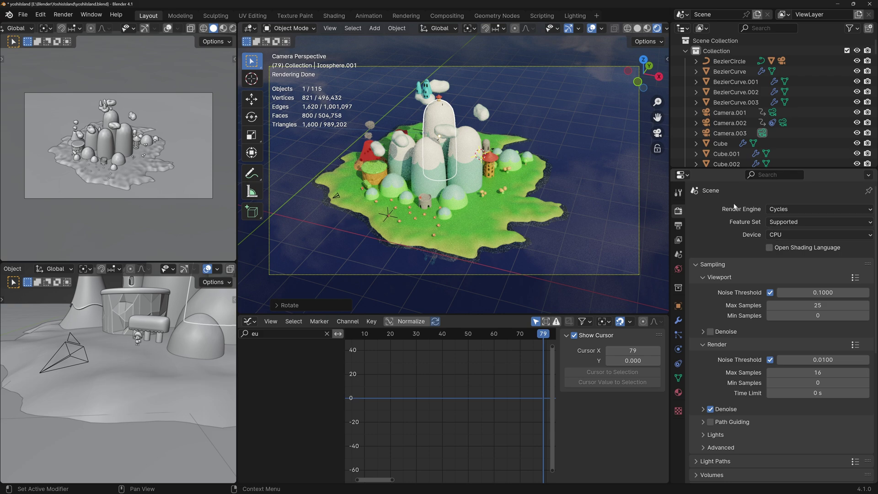
# - Set the Cycles render device to GPU Compute and open the System preferences with the Cycles render devices
pyautogui.click(795, 234)
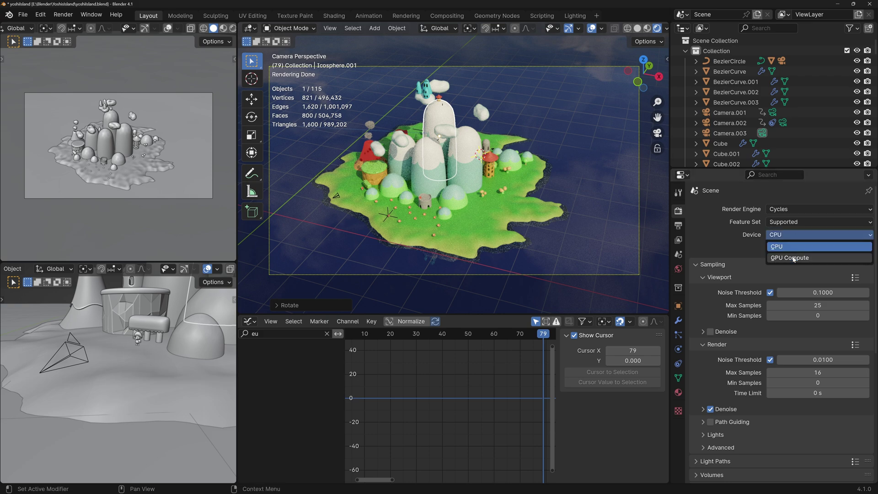
pyautogui.click(792, 256)
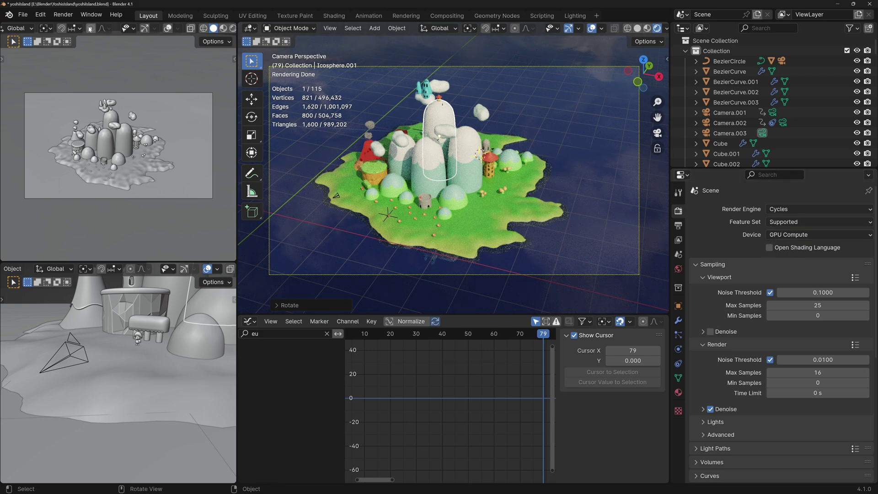
pyautogui.click(40, 14)
pyautogui.click(76, 146)
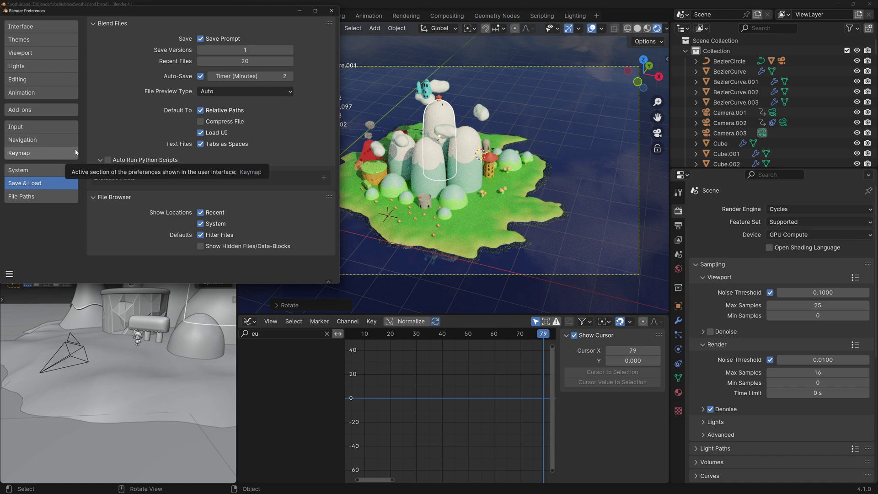
pyautogui.click(60, 170)
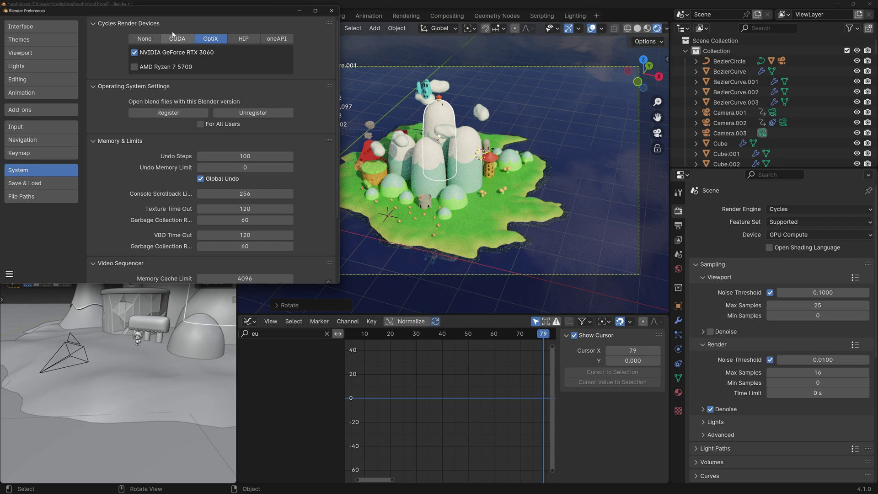
# - Set the Cycles render device to CPU and render the current frame
pyautogui.click(825, 234)
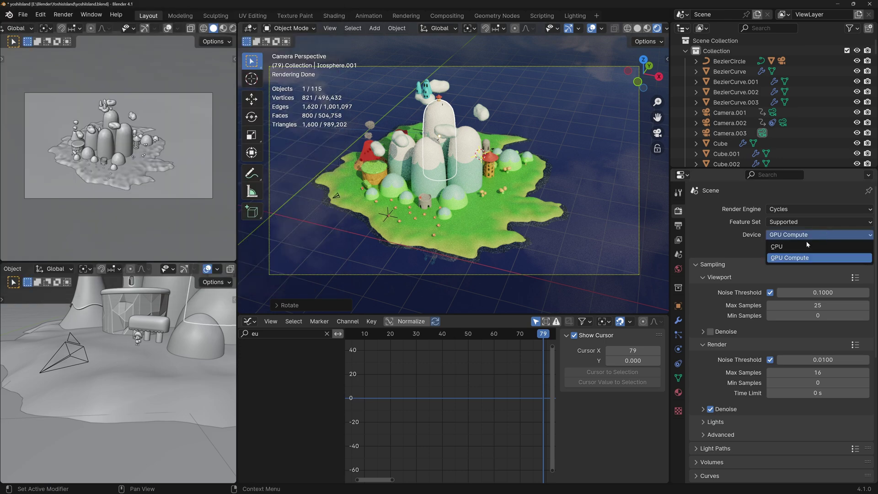
pyautogui.click(780, 247)
pyautogui.press('F12')
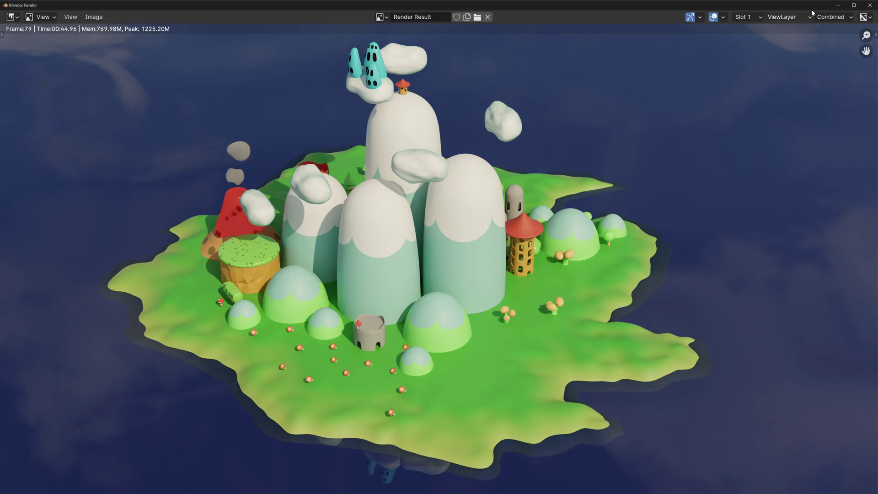
pyautogui.click(870, 5)
# - Switch the Cycles device to GPU Compute and render the same frame again
pyautogui.click(800, 236)
pyautogui.click(790, 258)
pyautogui.press('F12')
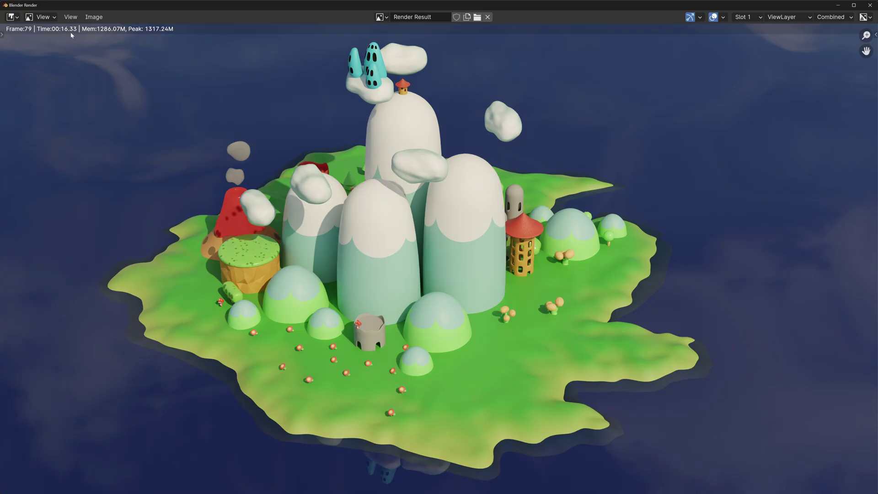
pyautogui.press('Escape')
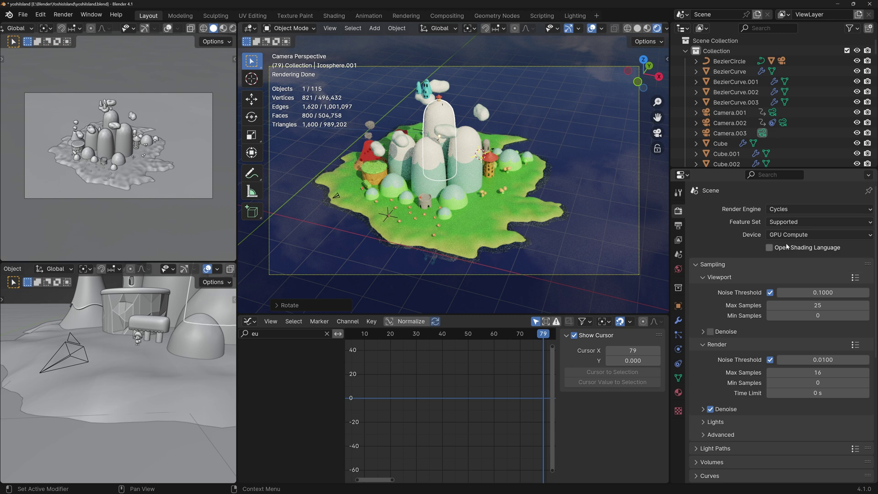
# - Set the render Max Samples to 8192
pyautogui.scroll(-3, 778, 238)
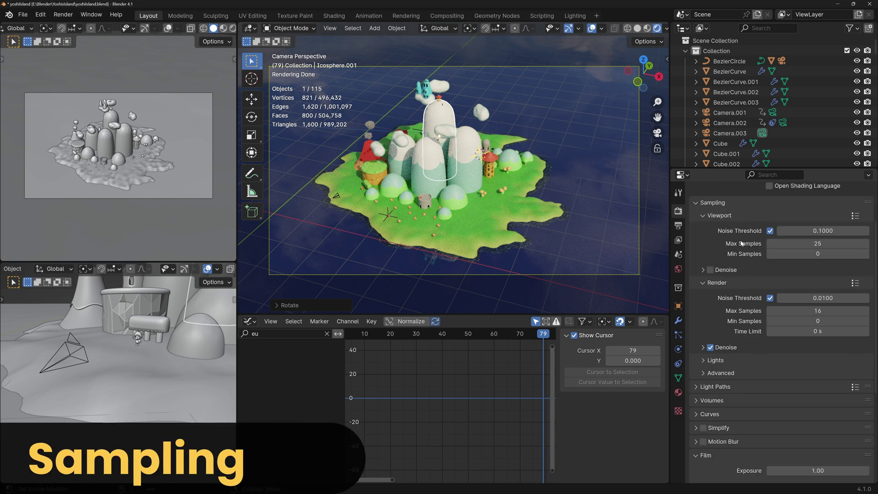
pyautogui.scroll(-2, 742, 244)
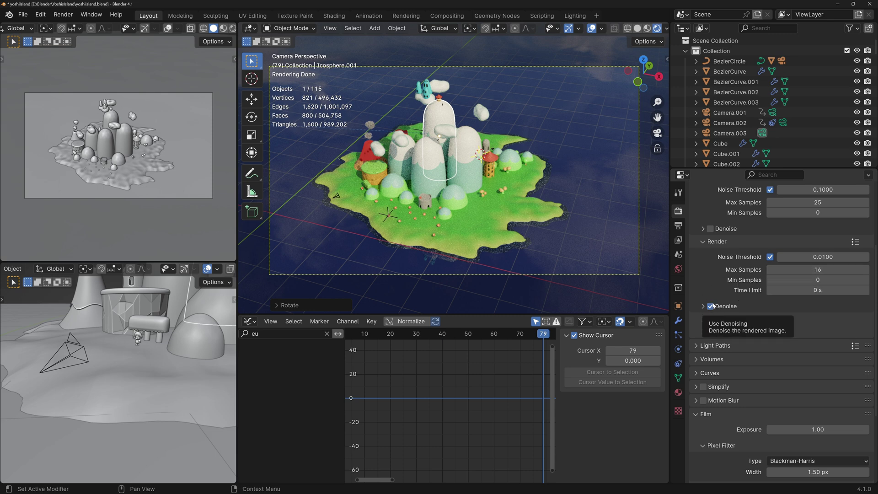
pyautogui.doubleClick(818, 269)
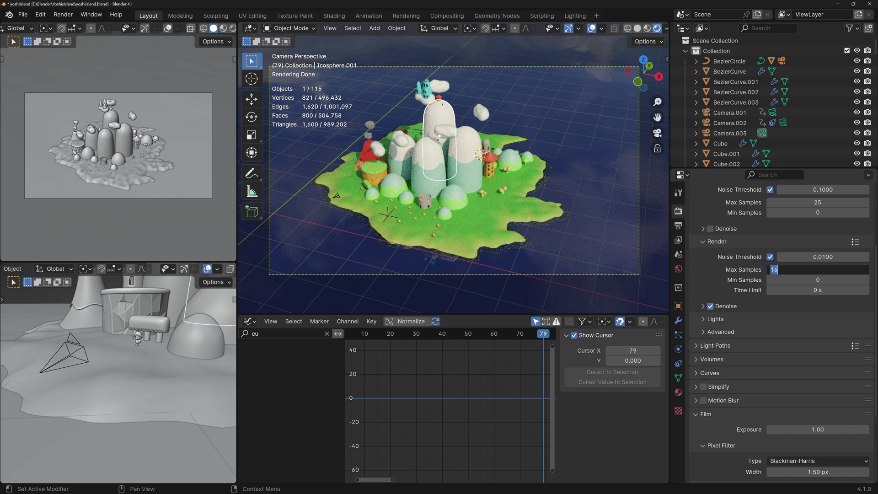
pyautogui.write('8192')
pyautogui.press('Return')
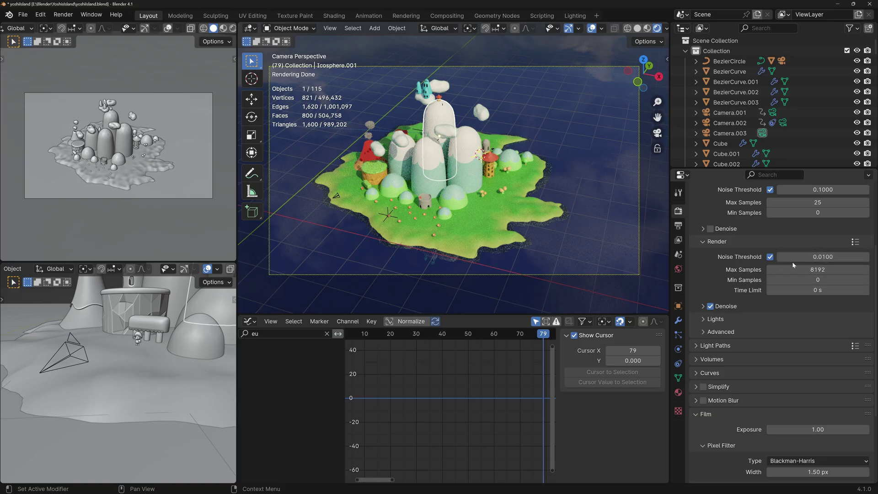
# - Set the render Max Samples to 16
pyautogui.click(793, 271)
pyautogui.write('16')
pyautogui.press('Return')
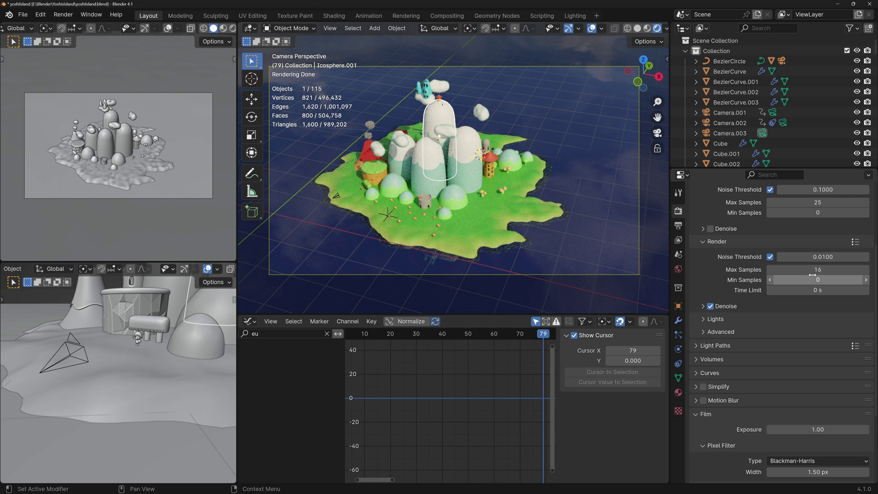
# - Try a render Noise Threshold of 0 and undo the change
pyautogui.click(824, 257)
pyautogui.write('0')
pyautogui.press('Return')
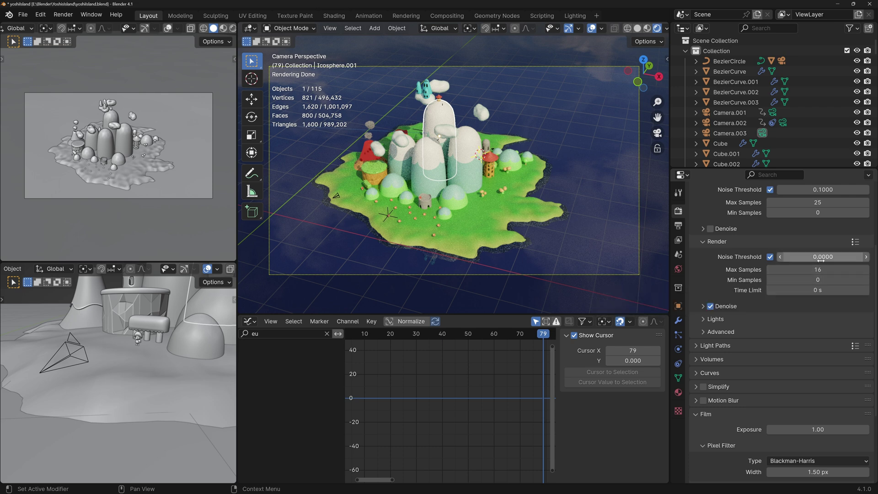
pyautogui.hotkey('ctrl', 'z')
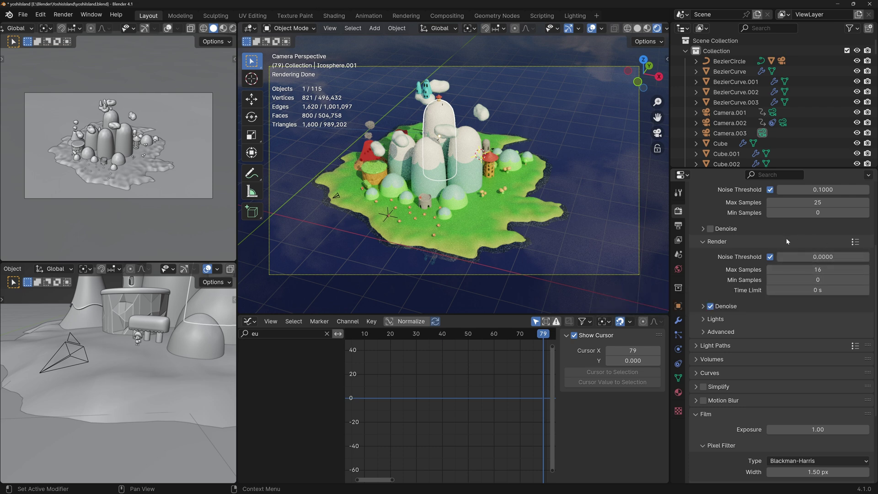
# - Expand the denoising options of the final render's sampling settings
pyautogui.scroll(-3, 714, 252)
pyautogui.click(709, 245)
pyautogui.scroll(-1, 719, 255)
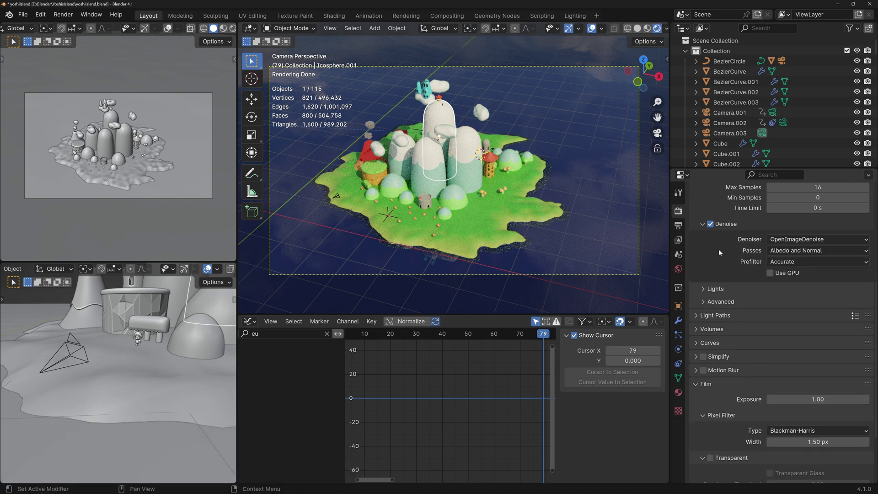
# - Open the Compositing workspace and move the Render Layers node above the Composite and Viewer nodes
pyautogui.click(443, 17)
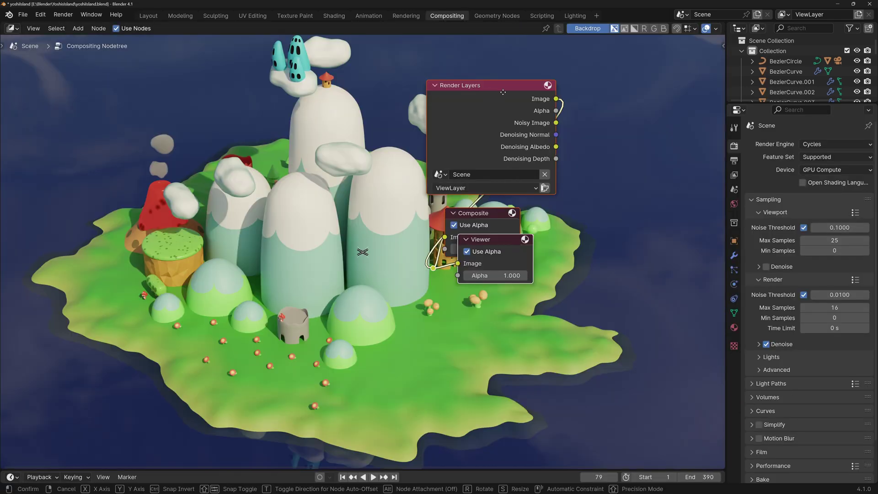
pyautogui.click(618, 69)
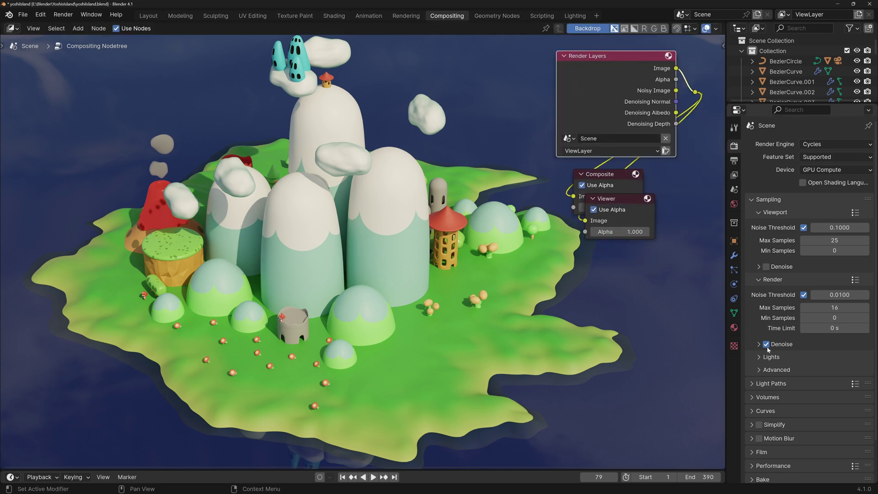
# - Try the Noisy Image output on the reroute and reconnect the Image output in its place
pyautogui.moveTo(676, 90); pyautogui.dragTo(696, 92)
pyautogui.moveTo(675, 68); pyautogui.dragTo(695, 92)
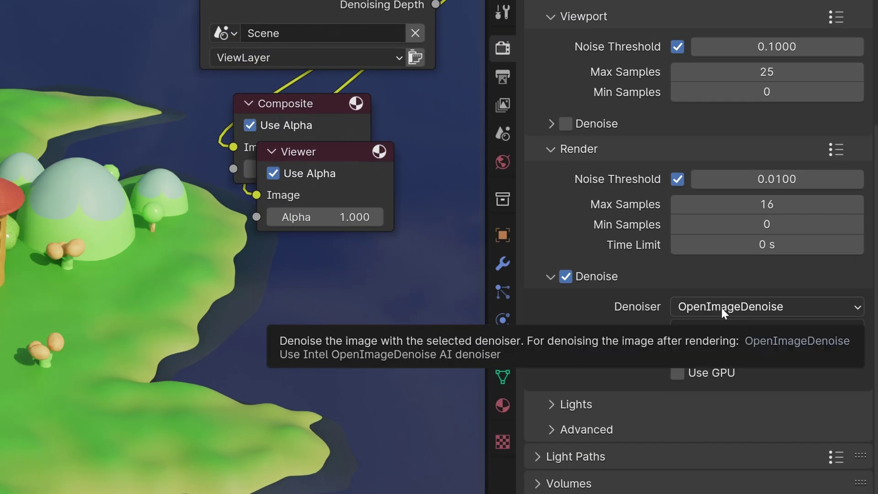
# - Choose OpenImageDenoise as the render denoiser and enable Use GPU
pyautogui.click(727, 307)
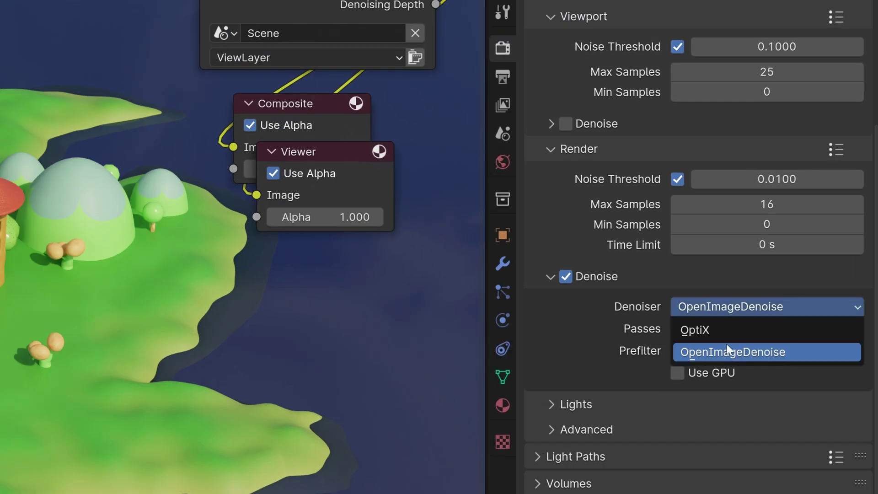
pyautogui.click(691, 353)
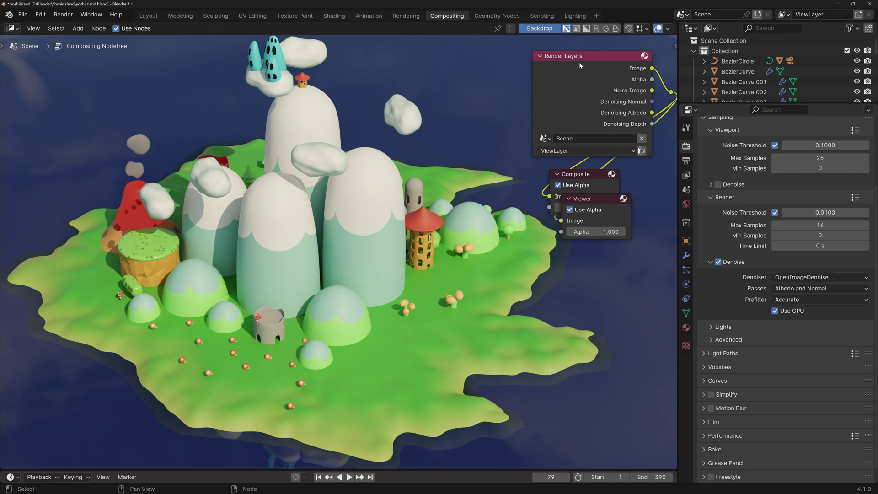
# - Move the Render Layers node away from the output nodes and add a Denoise node between them
pyautogui.moveTo(574, 55); pyautogui.dragTo(270, 87)
pyautogui.hotkey('shift', 'a')
pyautogui.write('deno')
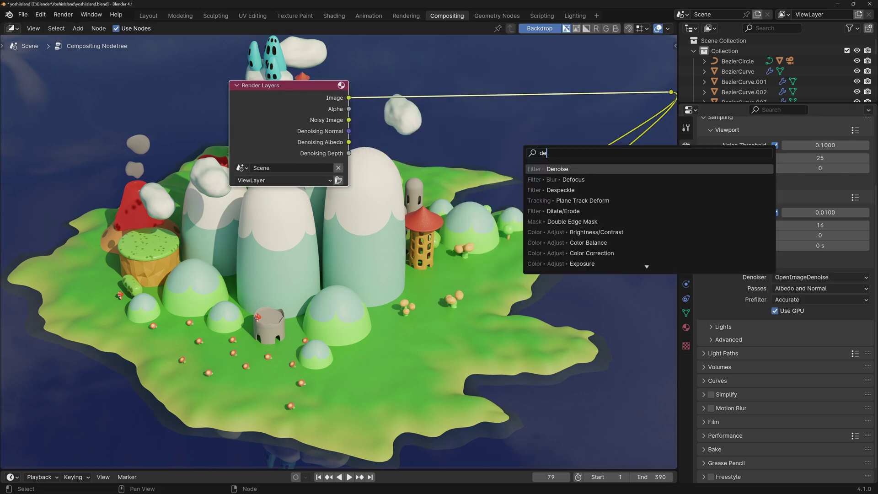
pyautogui.press('Return')
pyautogui.click(449, 142)
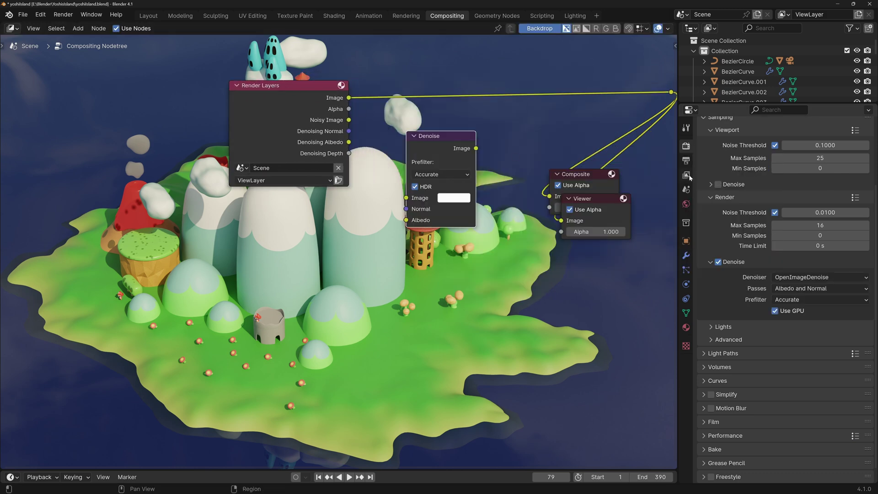
# - Turn the view layer's Denoising Data pass off and back on
pyautogui.click(687, 176)
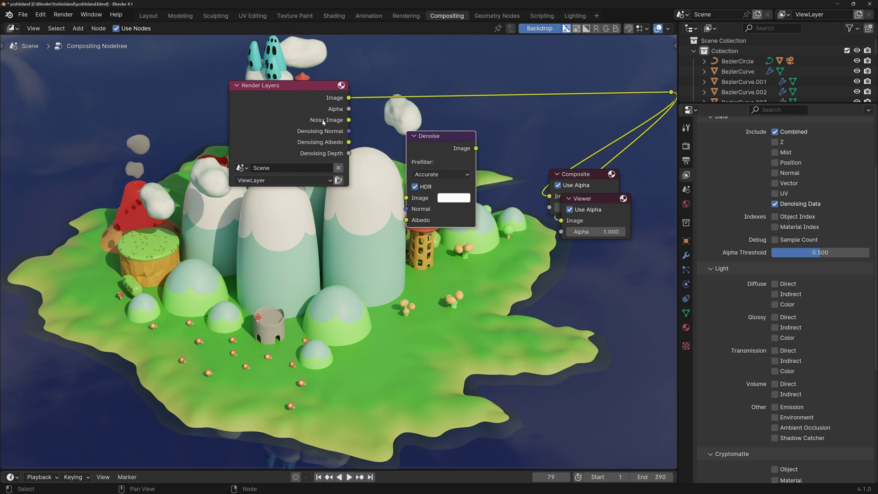
pyautogui.click(776, 203)
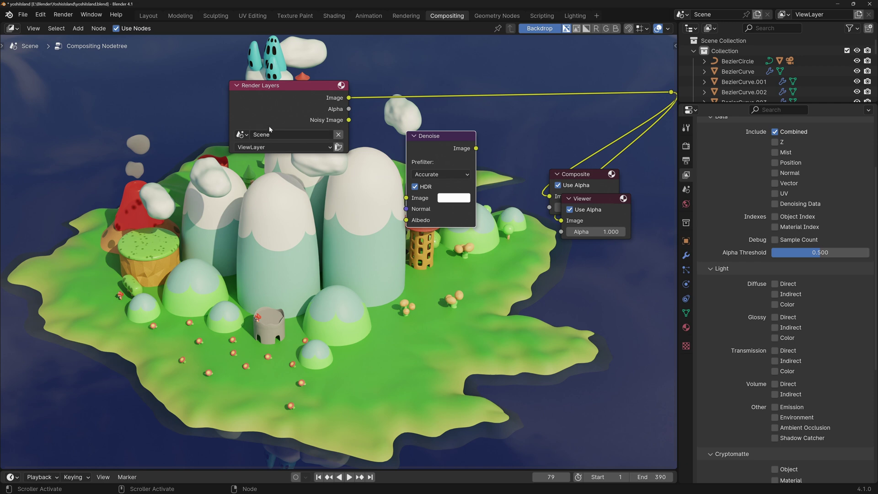
pyautogui.click(775, 203)
# - Connect the Denoising Normal and Denoising Albedo outputs to the Denoise node's Normal and Albedo inputs
pyautogui.moveTo(348, 131); pyautogui.dragTo(390, 189)
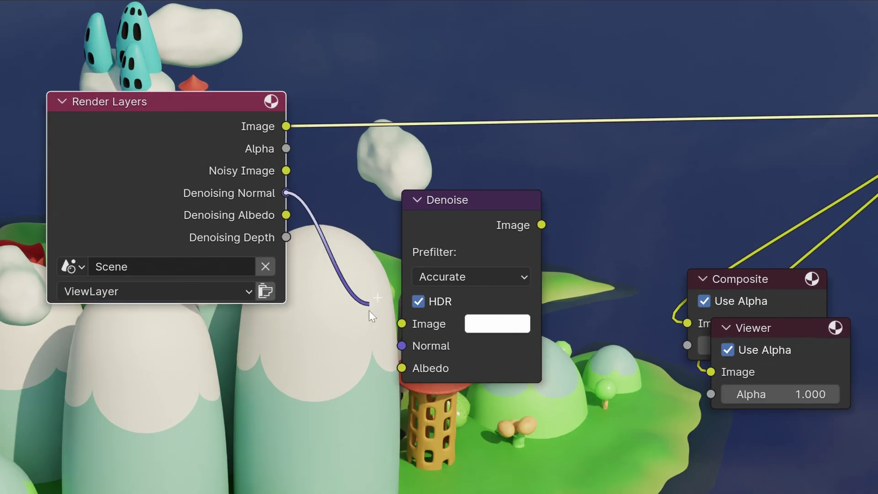
pyautogui.moveTo(369, 311); pyautogui.dragTo(401, 346)
pyautogui.moveTo(286, 215); pyautogui.dragTo(391, 368)
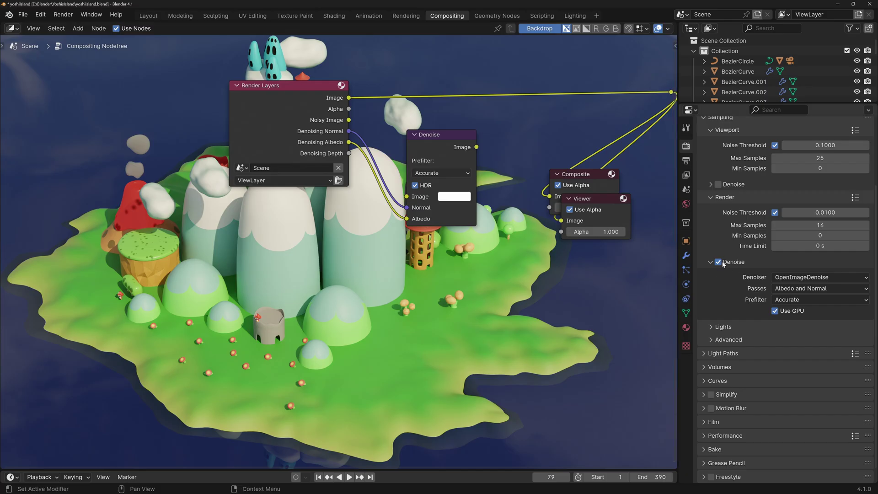
# - Disable render denoising and route the Render Layers Image through the Denoise node to the Composite and Viewer nodes
pyautogui.moveTo(349, 121); pyautogui.dragTo(380, 123)
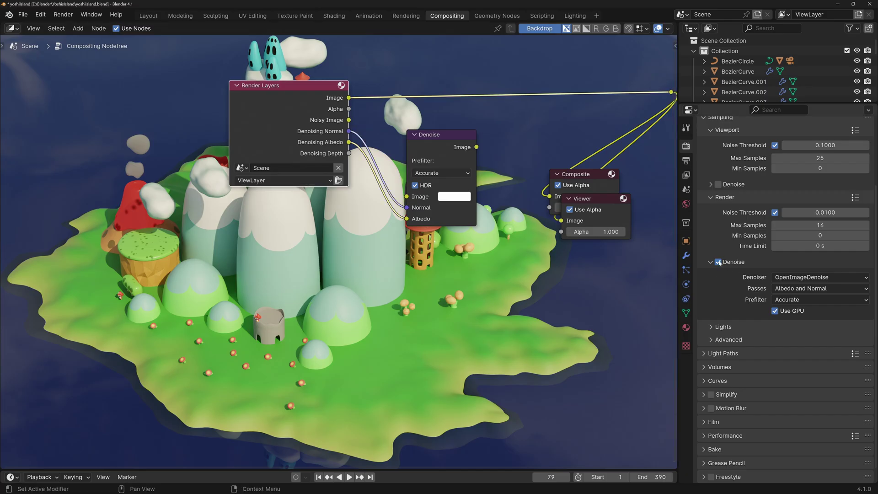
pyautogui.click(719, 262)
pyautogui.moveTo(349, 98); pyautogui.dragTo(407, 197)
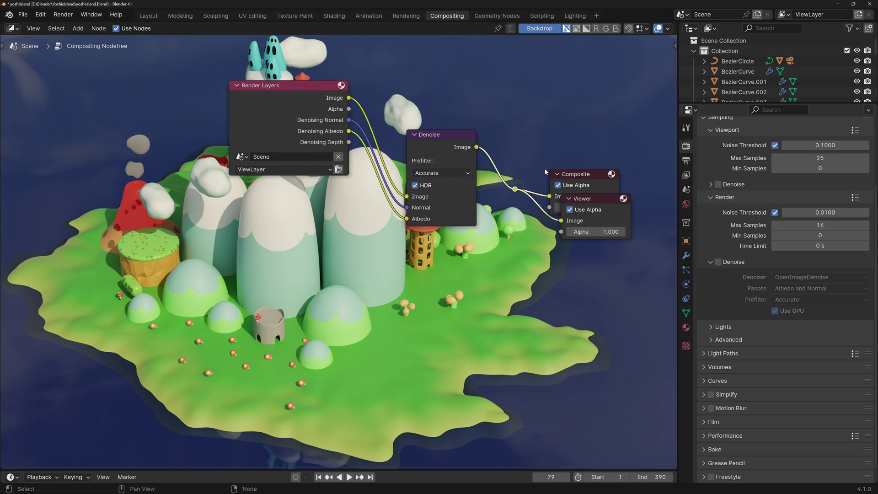
# - Render the frame with the compositor Denoise node and compare its time and memory with the previous render
pyautogui.press('F12')
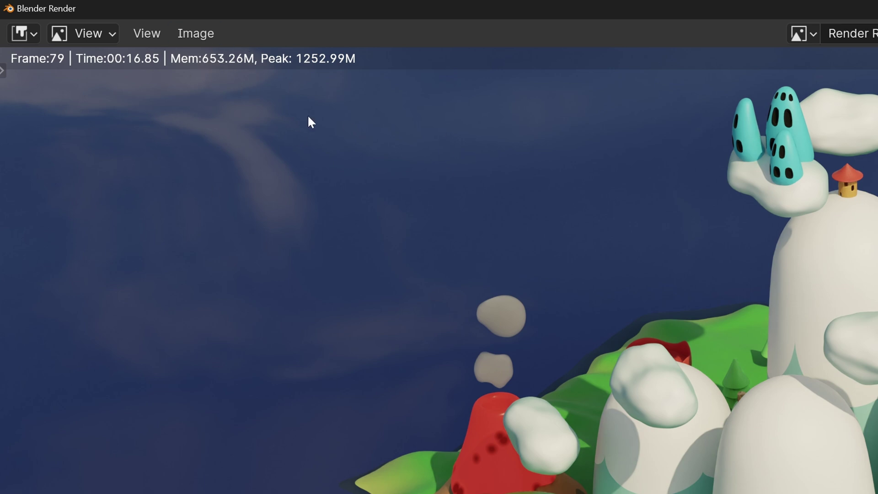
pyautogui.press('j')
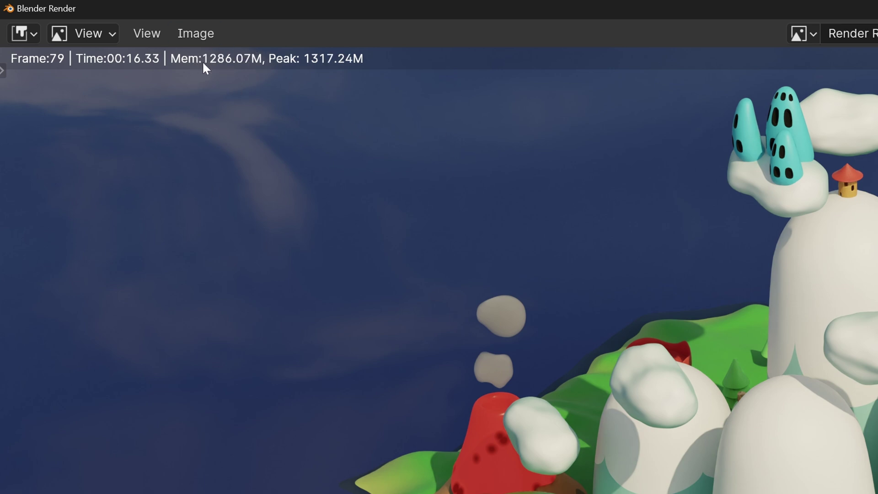
pyautogui.press('j')
pyautogui.press('j')
pyautogui.press('j')
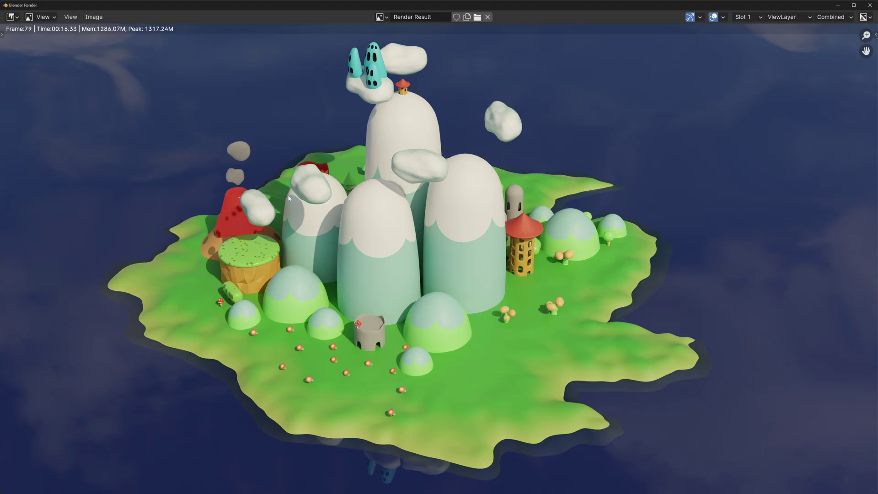
pyautogui.press('Escape')
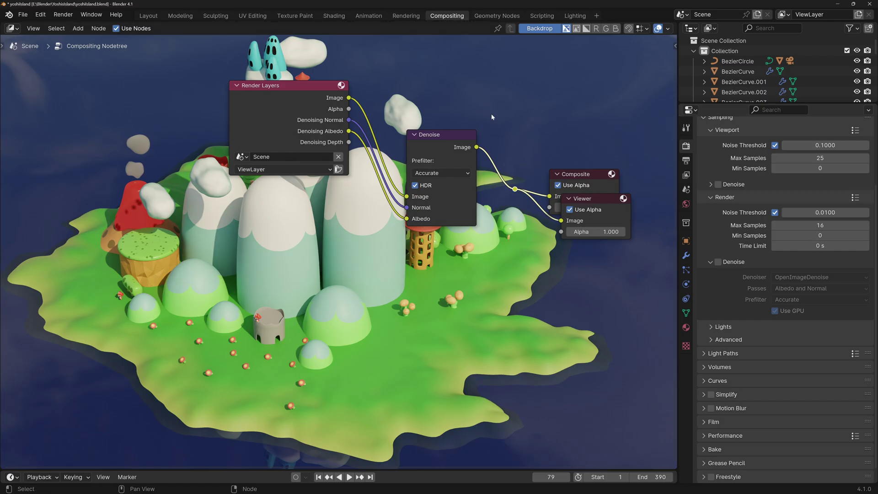
# - Try re-enabling denoising in the render sampling settings
pyautogui.click(718, 263)
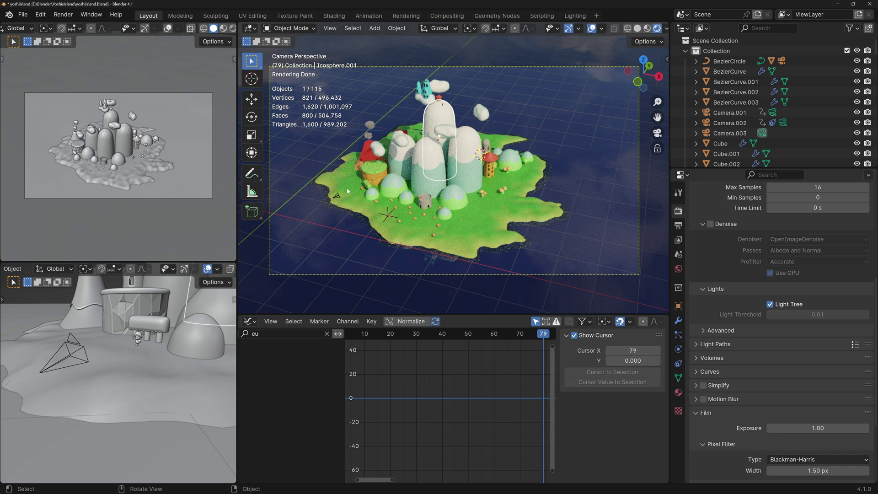
# - Turn Light Tree off to preview its effect in the rendered viewport, and turn it back on
pyautogui.click(770, 304)
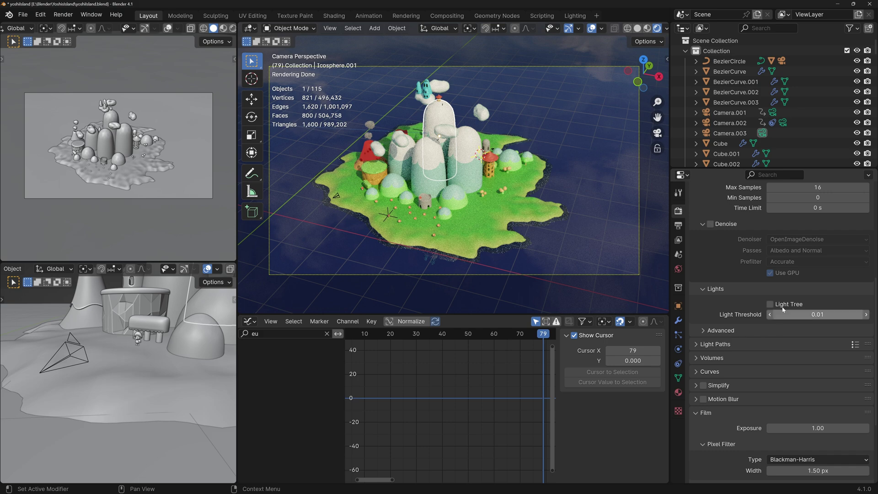
pyautogui.click(770, 304)
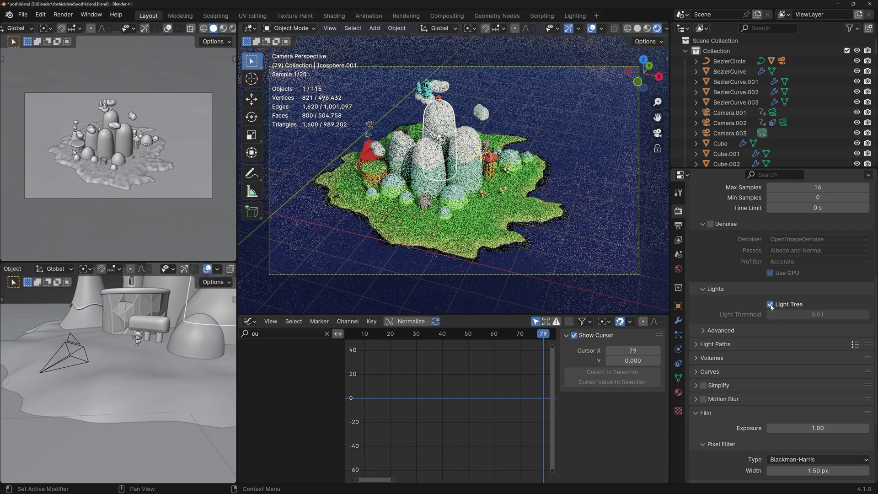
# - Enable the animated noise seed in the advanced sampling settings
pyautogui.scroll(-6, 701, 292)
pyautogui.click(704, 225)
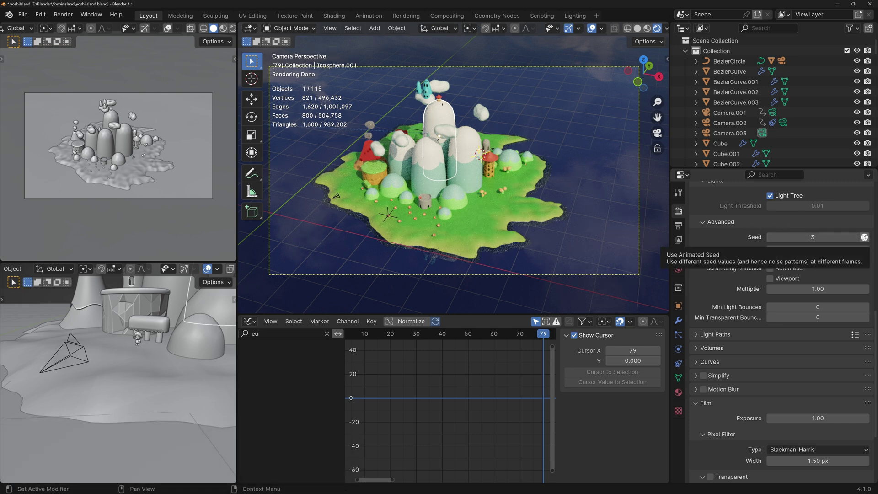
pyautogui.click(865, 237)
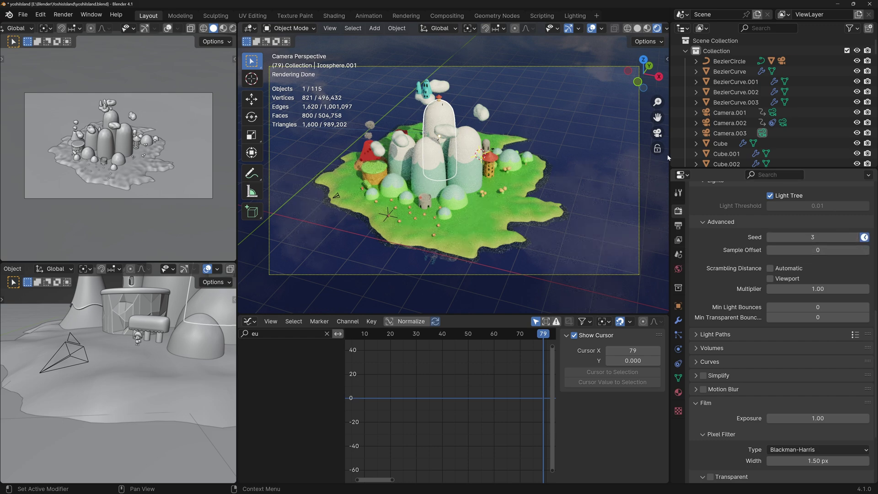
pyautogui.click(856, 238)
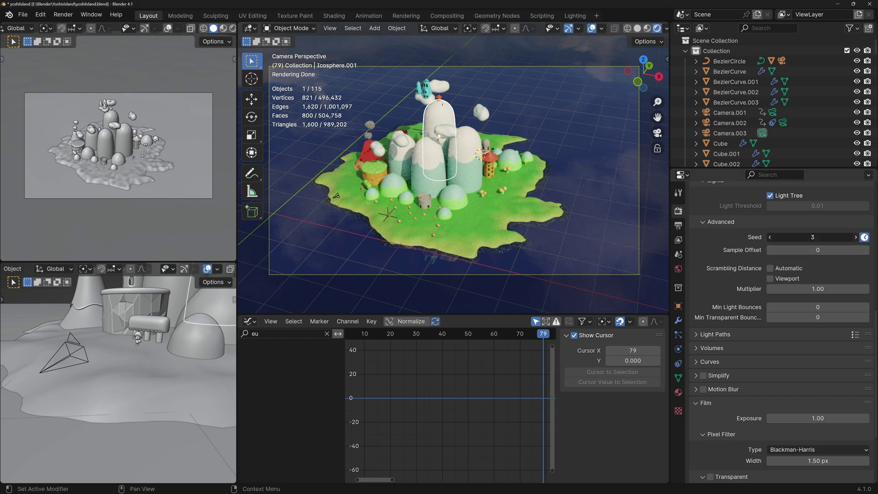
pyautogui.click(856, 237)
pyautogui.click(856, 237)
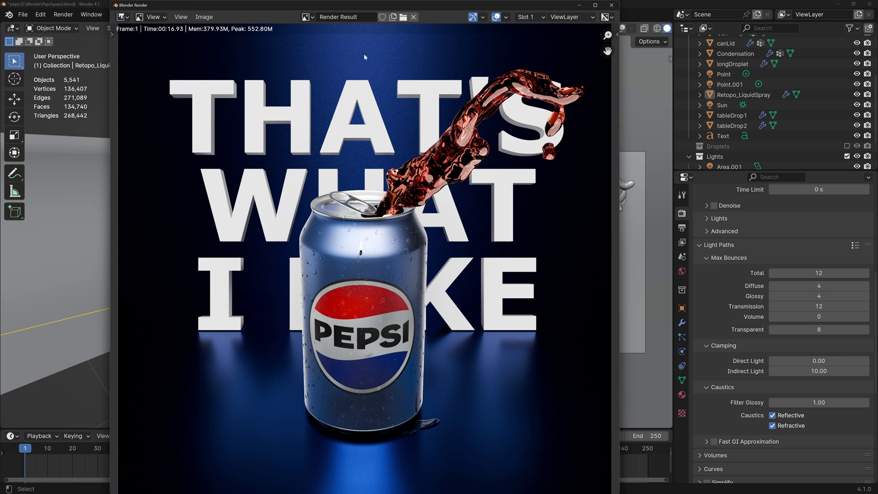
# - Switch the render result to Slot 2 and set the Total and Transparent max bounces to 2
pyautogui.click(527, 17)
pyautogui.click(527, 39)
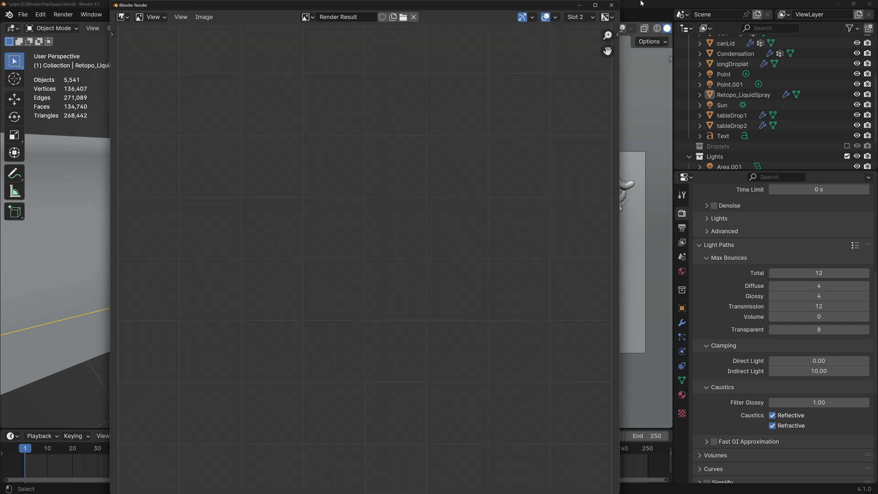
pyautogui.click(641, 3)
pyautogui.click(815, 273)
pyautogui.write('2')
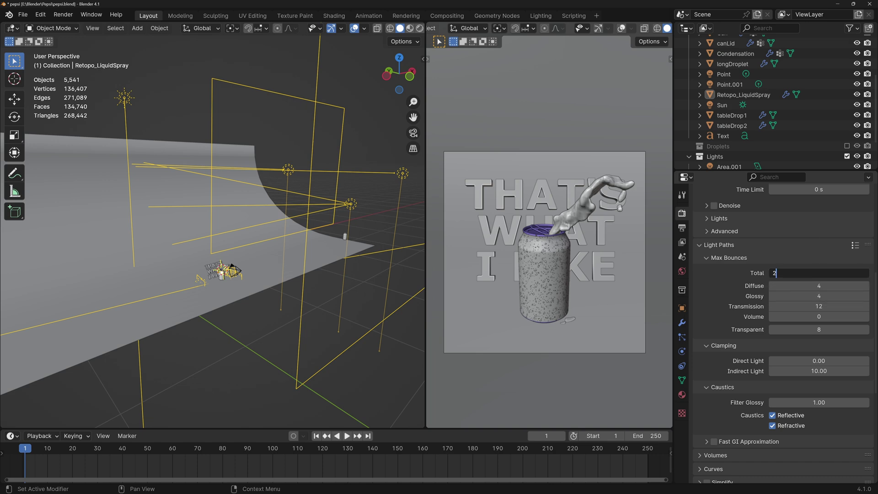
pyautogui.press('Return')
pyautogui.click(815, 330)
pyautogui.write('2')
pyautogui.press('Return')
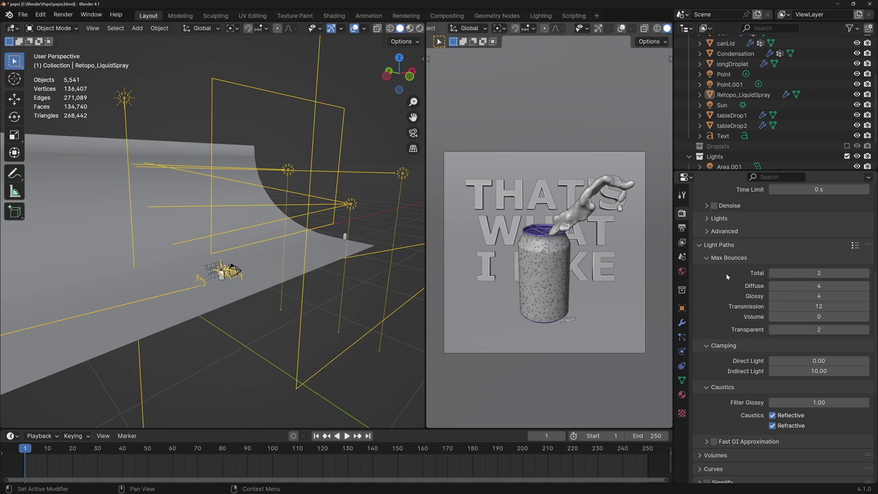
# - Render the can scene with the reduced bounces and compare the liquid and droplets between render Slots 1 and 2
pyautogui.press('F12')
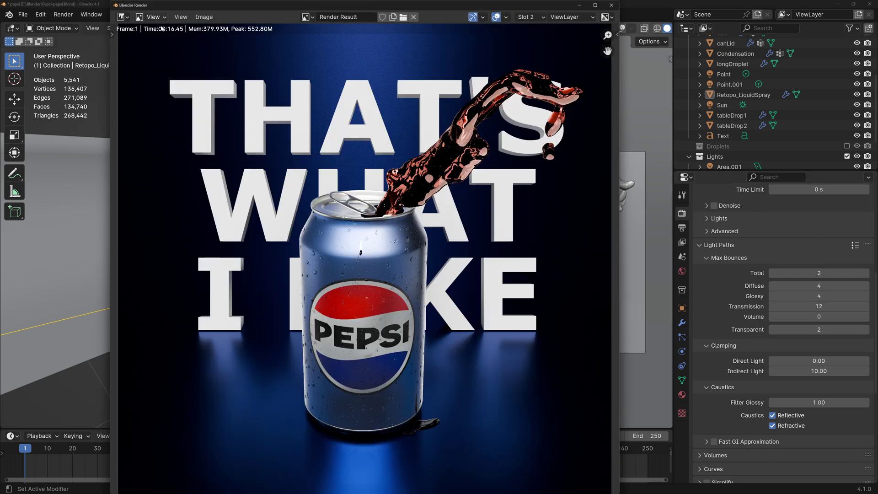
pyautogui.press('j')
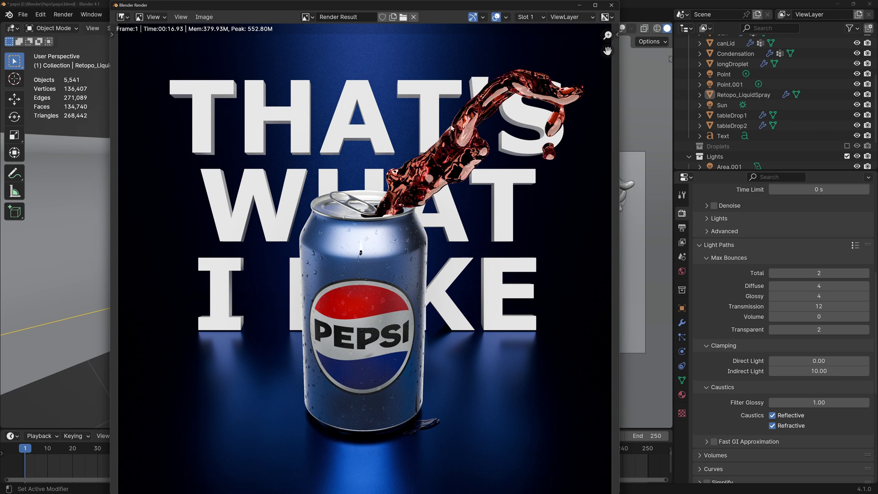
pyautogui.press('j')
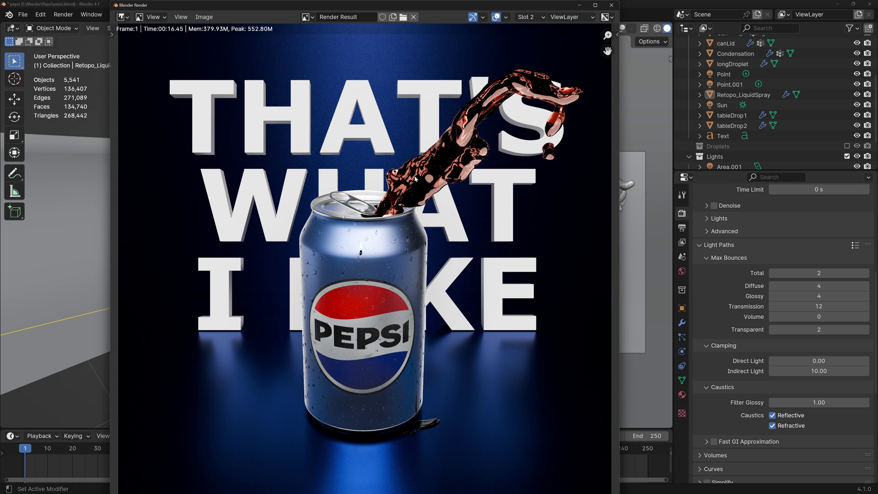
pyautogui.press('j')
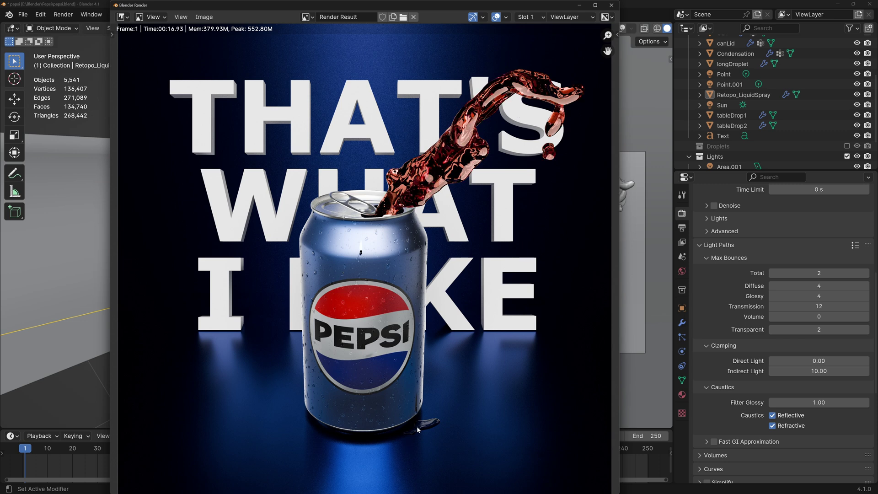
pyautogui.press('j')
pyautogui.press('j')
pyautogui.press('j')
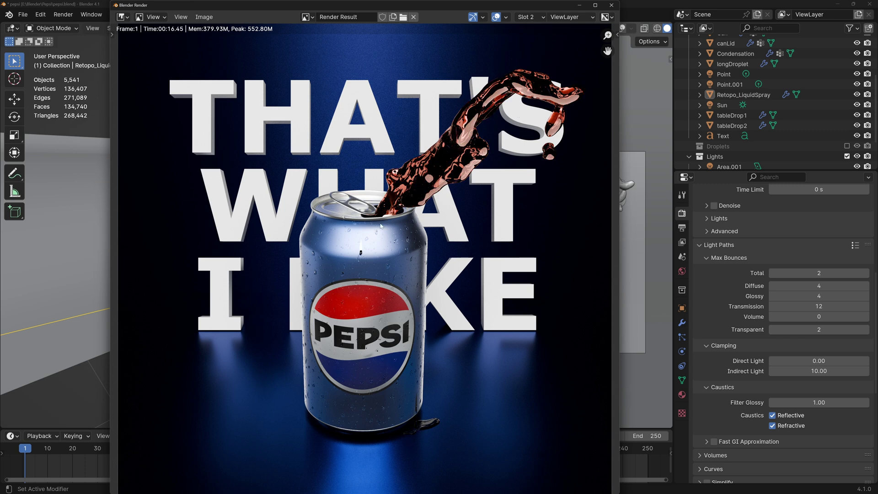
pyautogui.press('j')
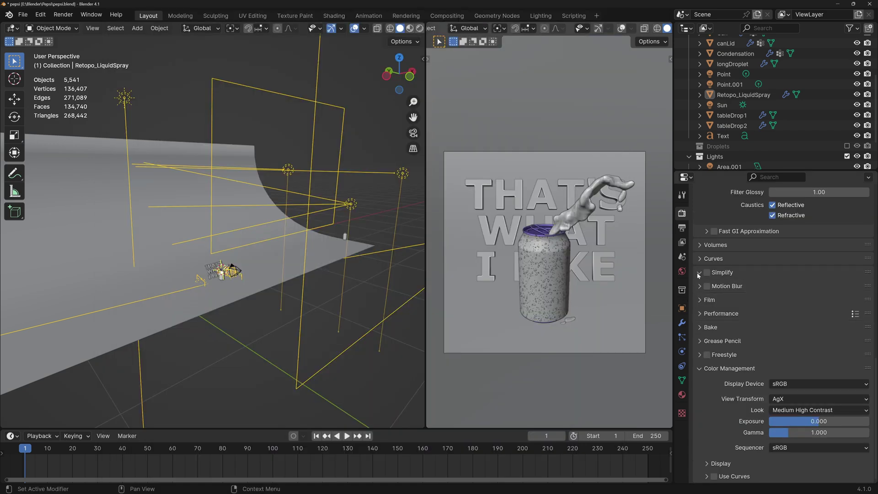
# - Enable Simplify and examine the Texture Limit options for the final render
pyautogui.click(700, 272)
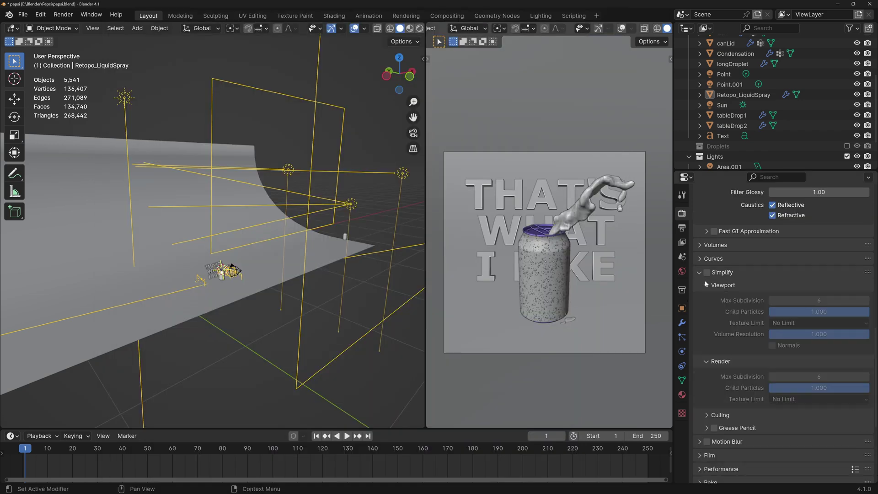
pyautogui.click(708, 272)
pyautogui.scroll(-5, 732, 284)
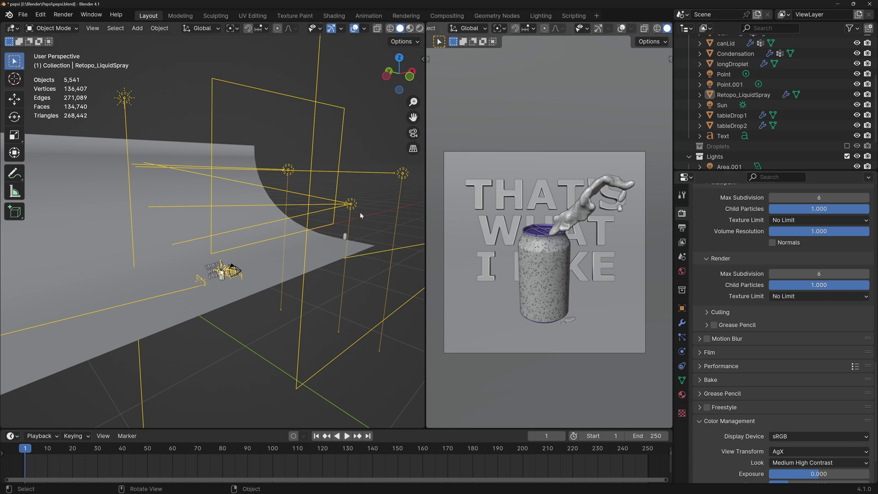
pyautogui.click(793, 297)
pyautogui.click(805, 296)
pyautogui.click(805, 296)
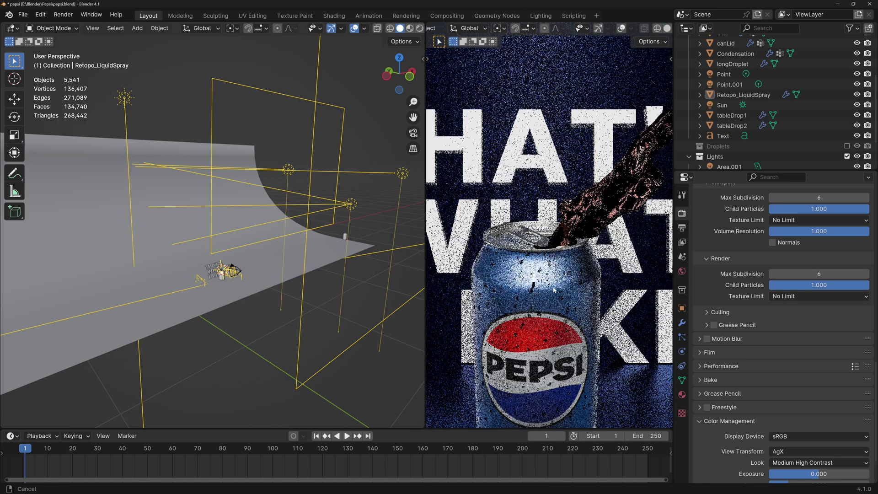
pyautogui.keyDown('shift'); pyautogui.moveTo(528, 399); pyautogui.dragTo(531, 319, button='middle'); pyautogui.keyUp('shift')
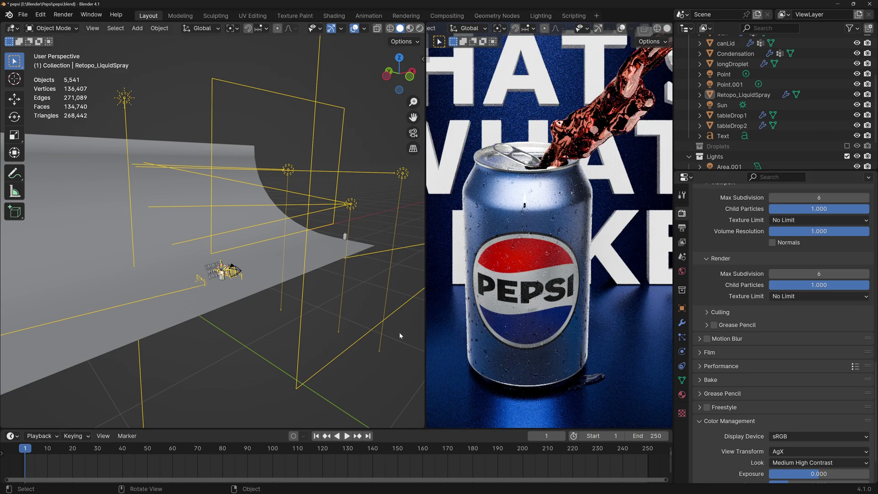
pyautogui.click(806, 297)
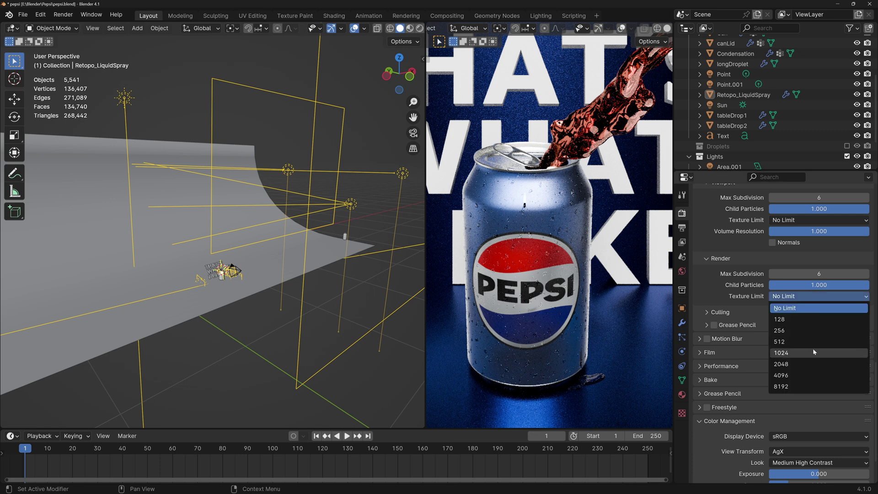
# - Enable Motion Blur and set its Shutter to 0.15
pyautogui.click(723, 338)
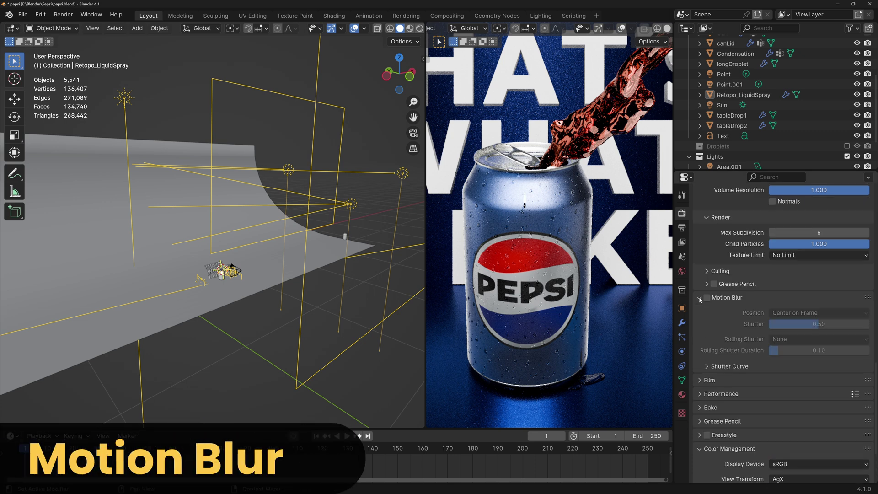
pyautogui.scroll(-6, 719, 312)
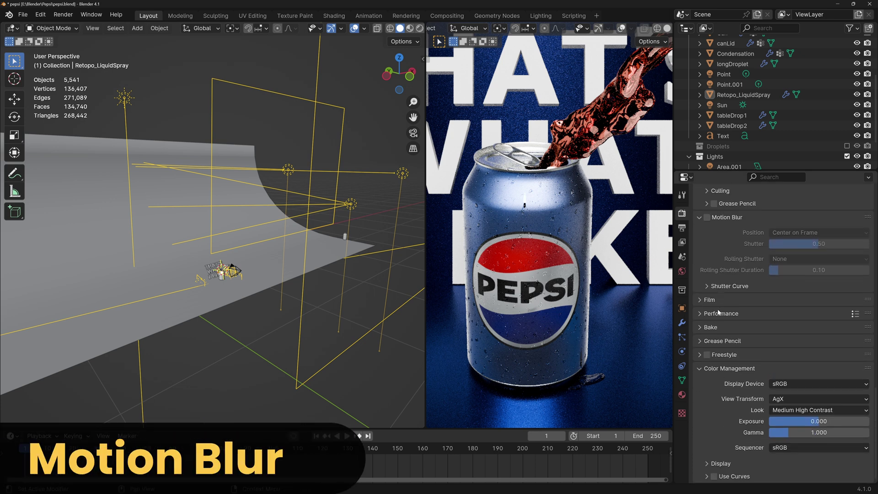
pyautogui.click(706, 218)
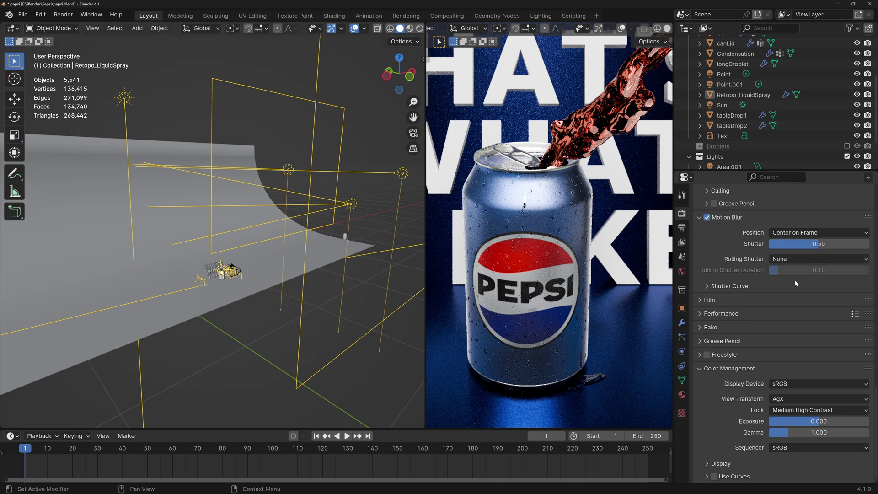
pyautogui.click(817, 245)
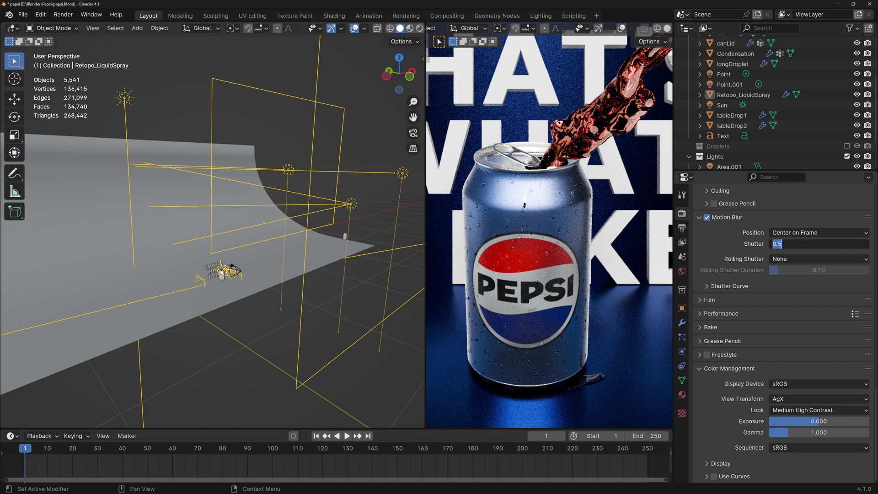
pyautogui.write('0.15')
pyautogui.press('Return')
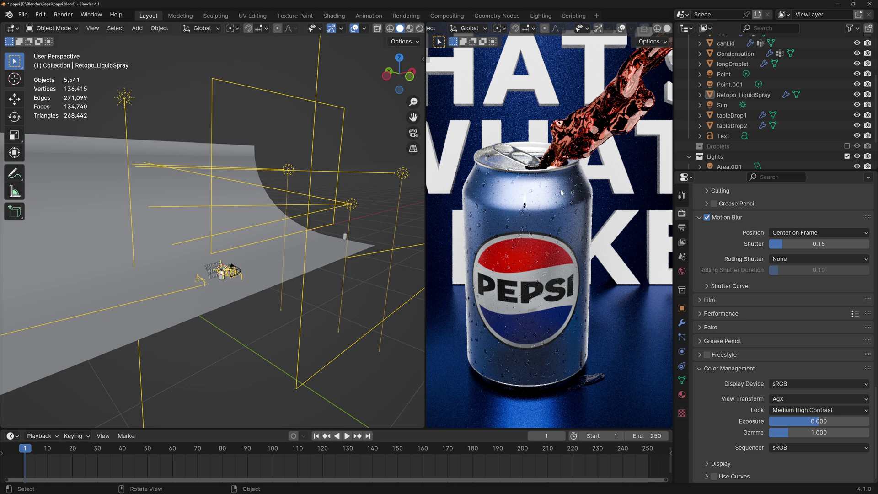
pyautogui.click(781, 258)
pyautogui.click(781, 257)
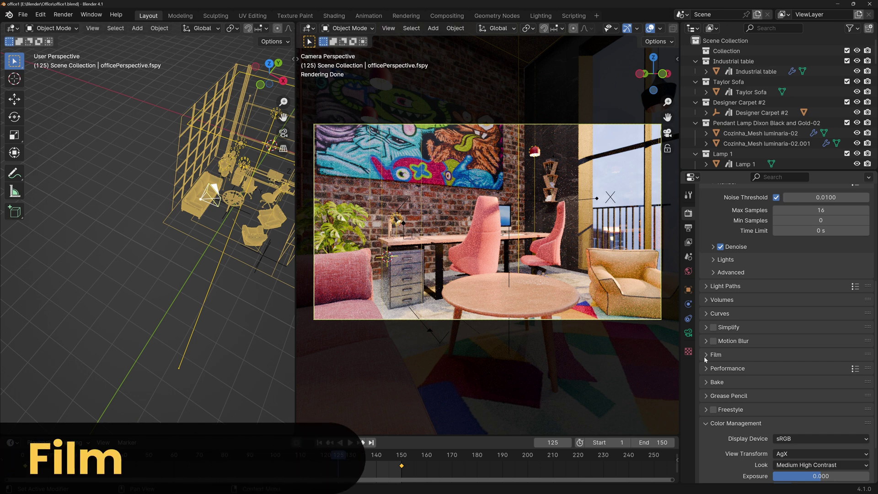
# - Try the Transparent world background option in the office scene's Film settings
pyautogui.click(718, 353)
pyautogui.scroll(-4, 727, 334)
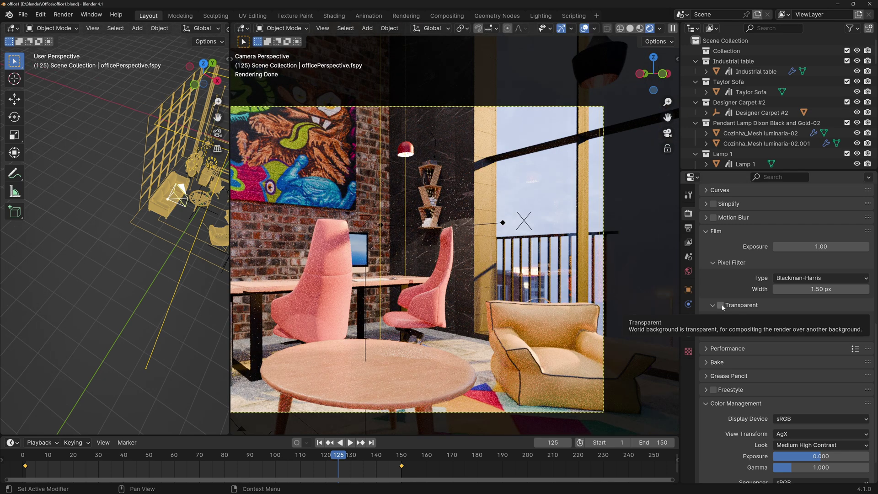
pyautogui.click(721, 305)
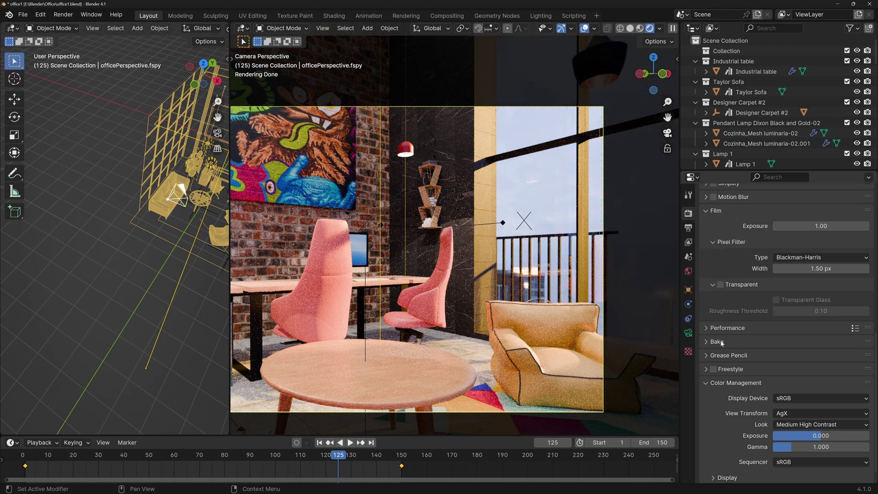
# - Examine the Performance settings for threads, memory tiling, final render and viewport pixel size
pyautogui.click(723, 328)
pyautogui.scroll(-5, 707, 274)
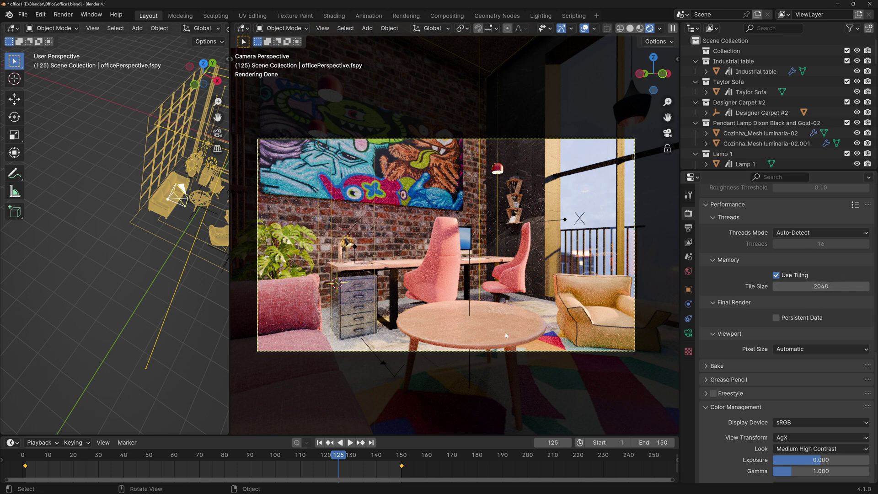
pyautogui.scroll(-2, 783, 280)
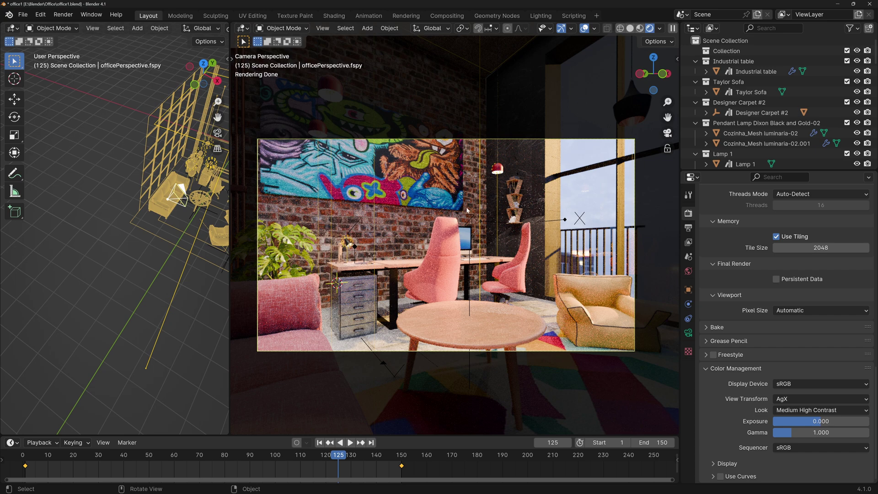
# - Try moving the front pink desk chair along the Y axis and undo the move
pyautogui.click(437, 288)
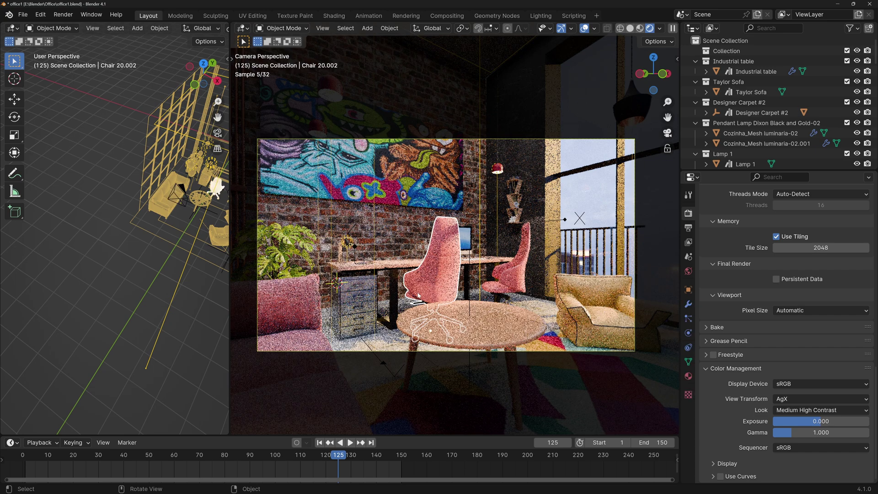
pyautogui.press('g')
pyautogui.press('y')
pyautogui.click(463, 302)
pyautogui.hotkey('ctrl', 'z')
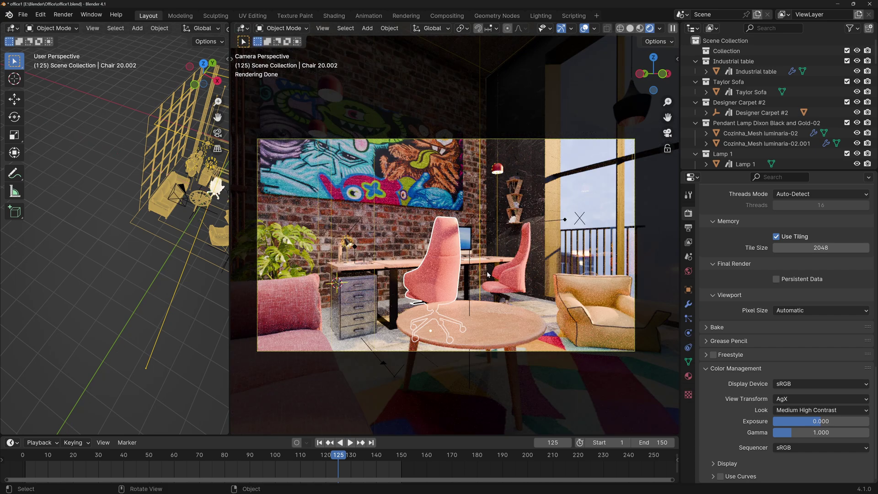
# - Enable Persistent Data and render the frame twice, the second time with the front desk chair moved, to compare render times
pyautogui.click(786, 283)
pyautogui.press('F12')
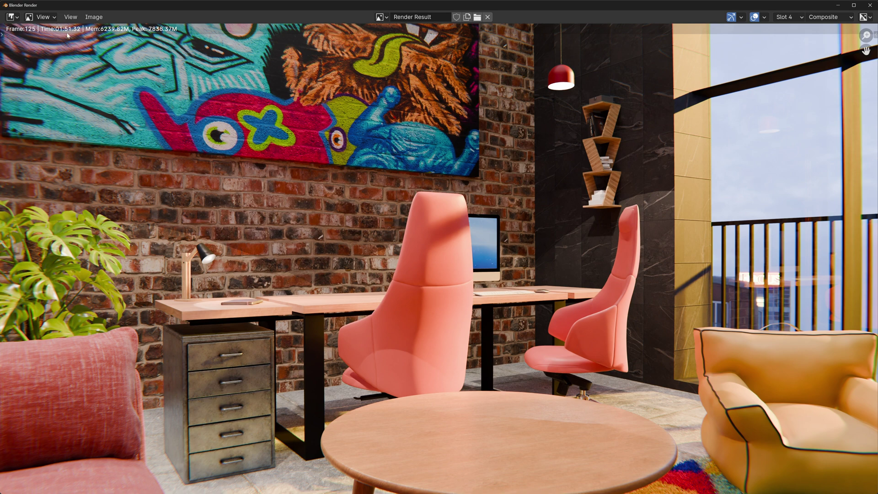
pyautogui.press('Escape')
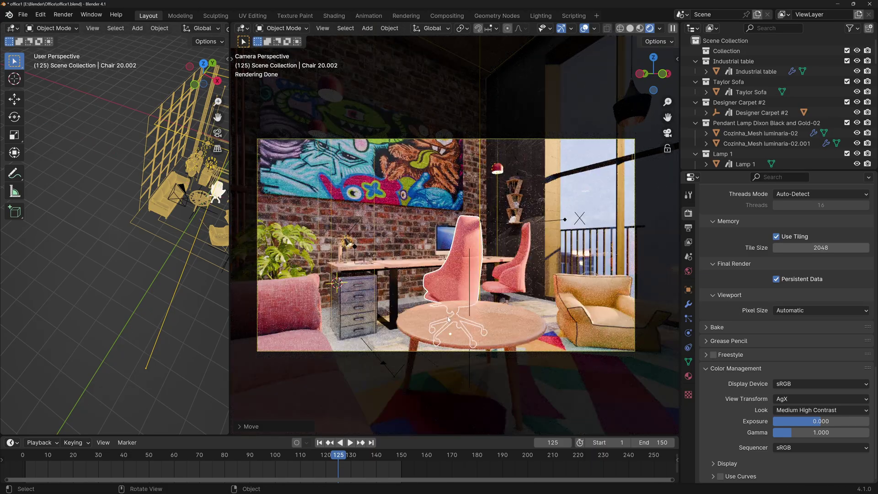
pyautogui.press('F12')
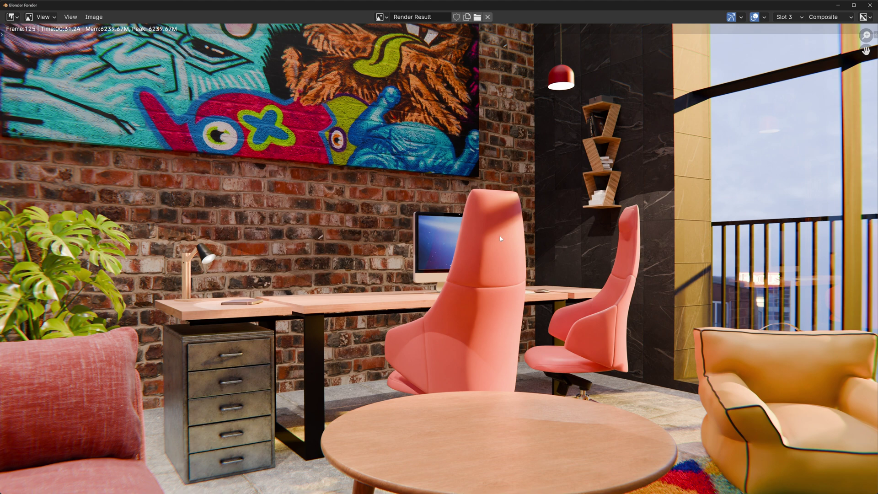
# - Switch between the render slots to compare the two office renders
pyautogui.press('j')
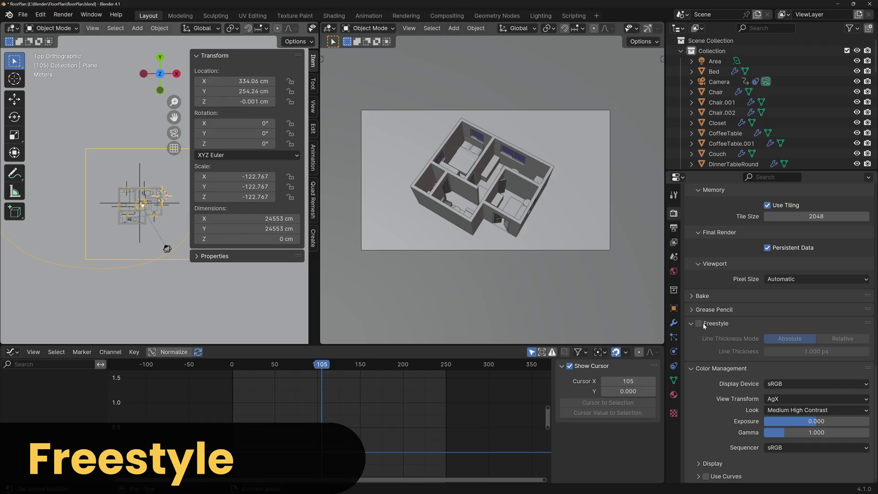
# - Enable Freestyle in the floor plan scene, try the Relative line thickness mode against the output resolution, and return to Absolute
pyautogui.click(700, 324)
pyautogui.press('Home')
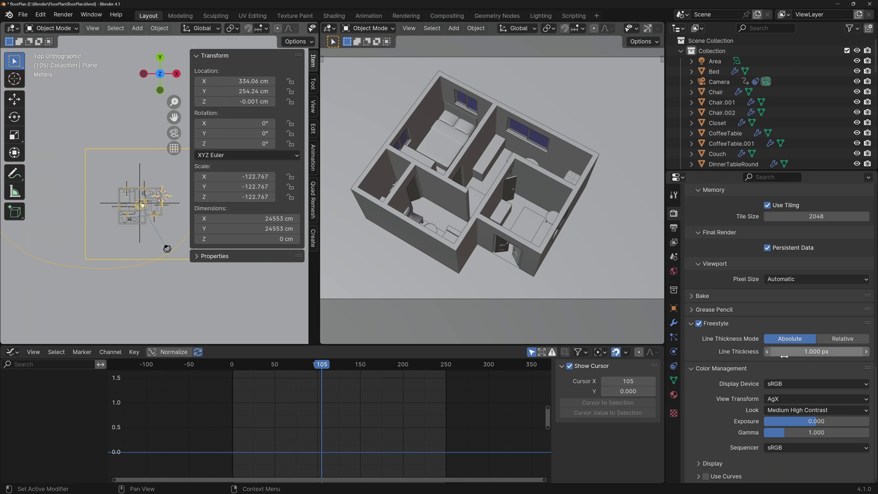
pyautogui.click(840, 339)
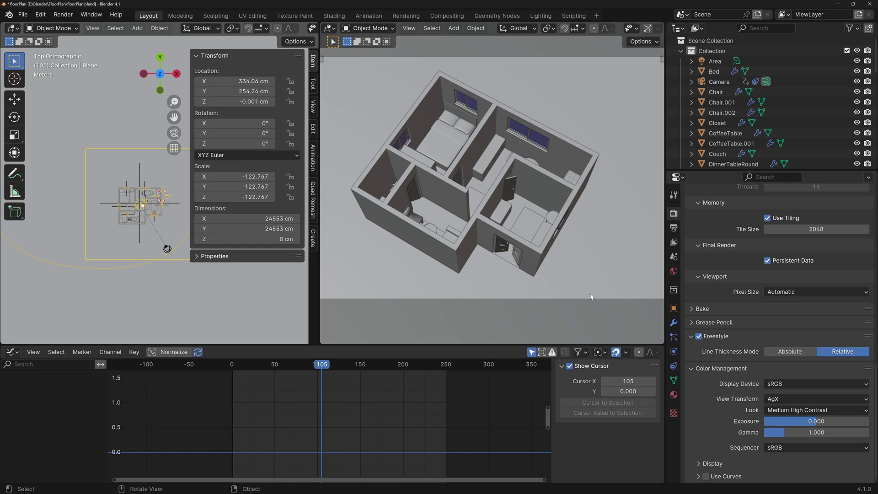
pyautogui.click(674, 228)
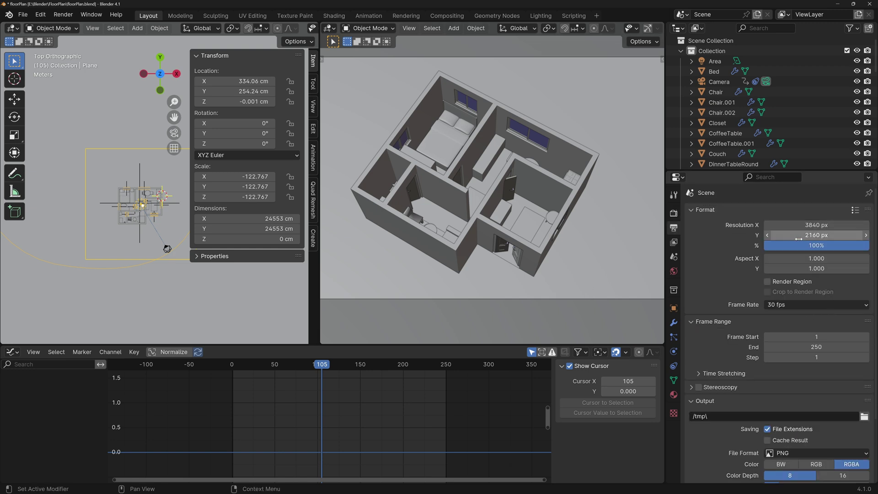
pyautogui.click(674, 213)
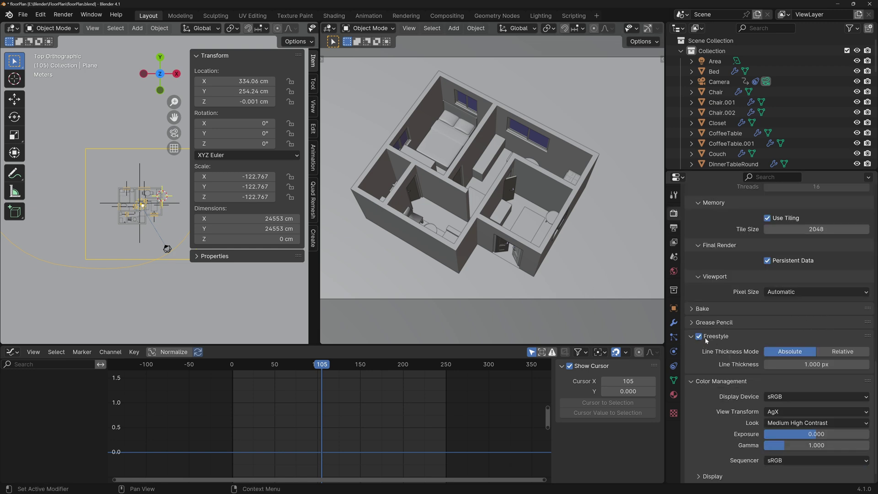
# - Set the Freestyle crease angle to 77.3° in the view layer's edge detection settings and render the frame
pyautogui.click(674, 242)
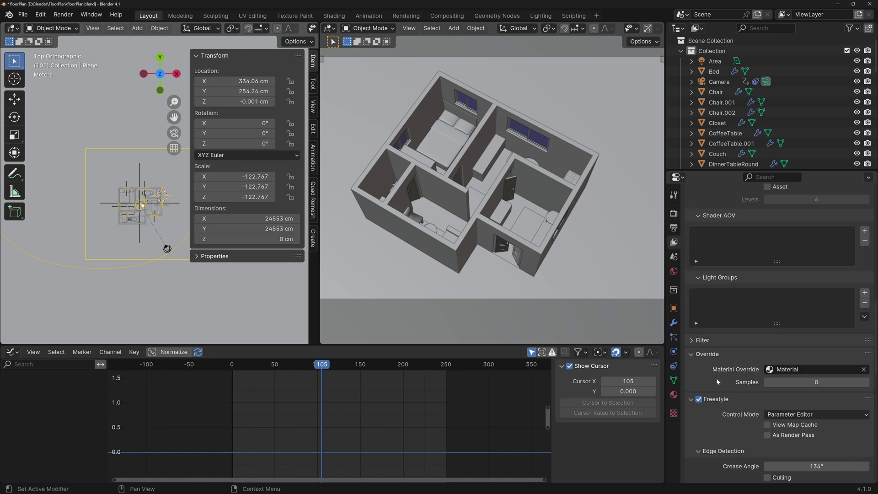
pyautogui.scroll(-15, 716, 378)
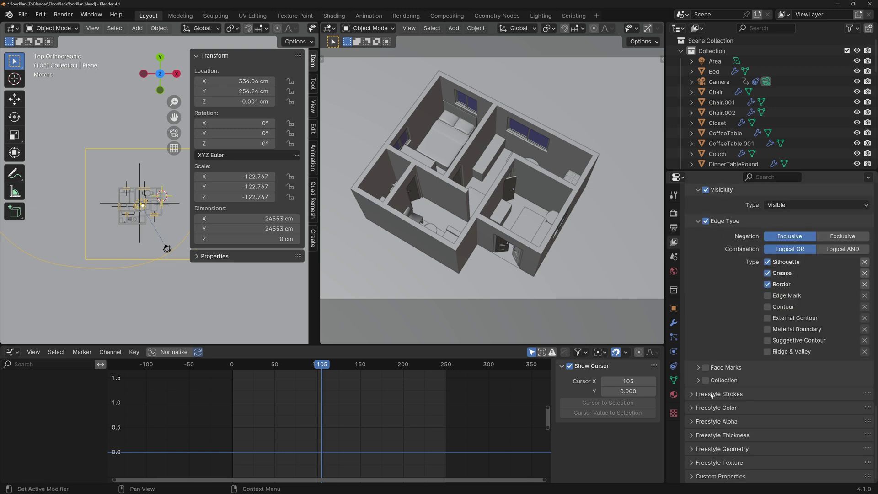
pyautogui.scroll(14, 715, 411)
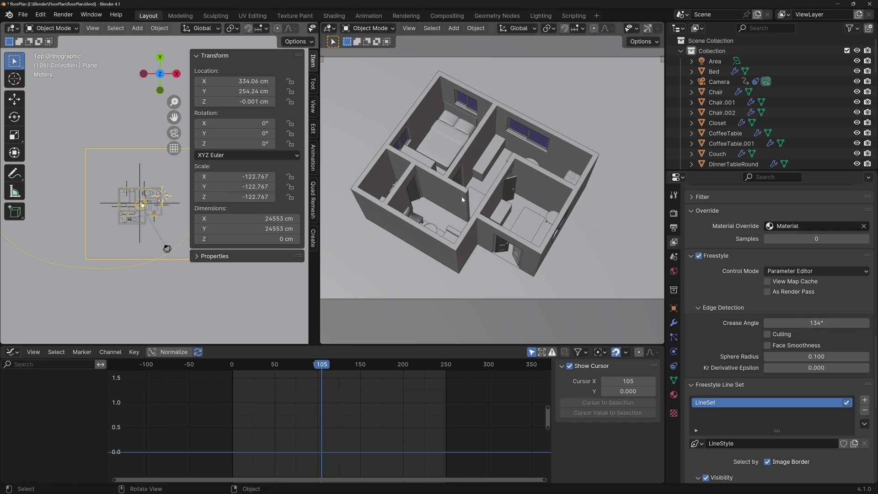
pyautogui.scroll(2, 757, 204)
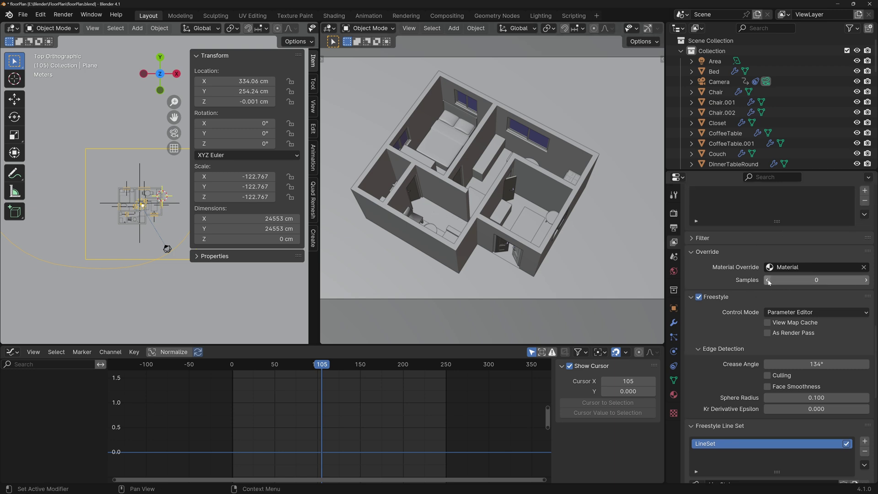
pyautogui.scroll(-3, 711, 314)
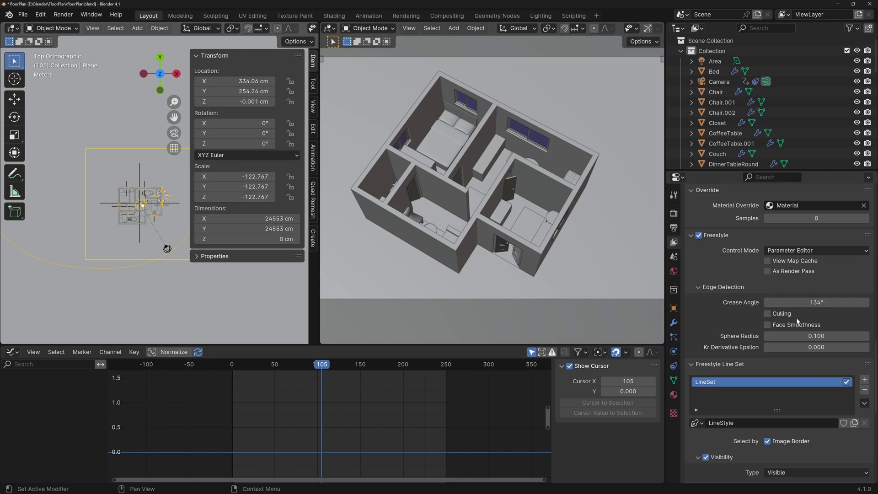
pyautogui.moveTo(778, 303); pyautogui.dragTo(755, 303)
pyautogui.press('F12')
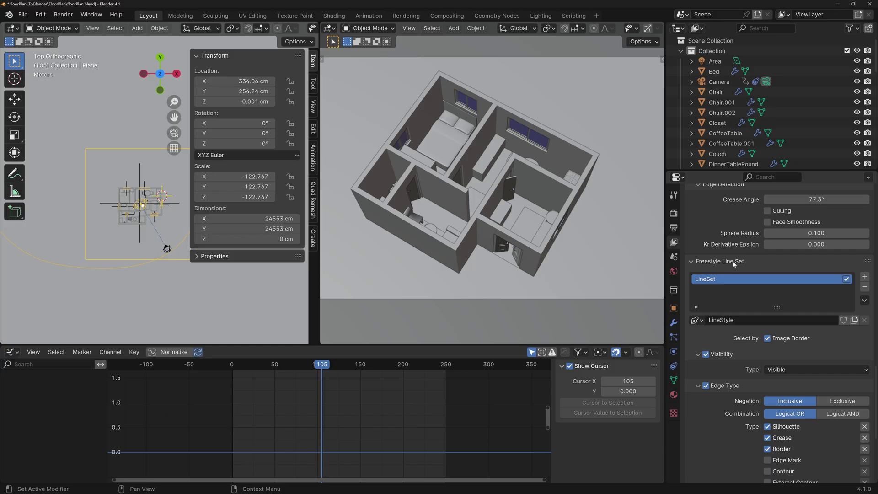
# - Enable Dashed Line in the line set's Freestyle Strokes and show its dash and gap values
pyautogui.scroll(-6, 738, 264)
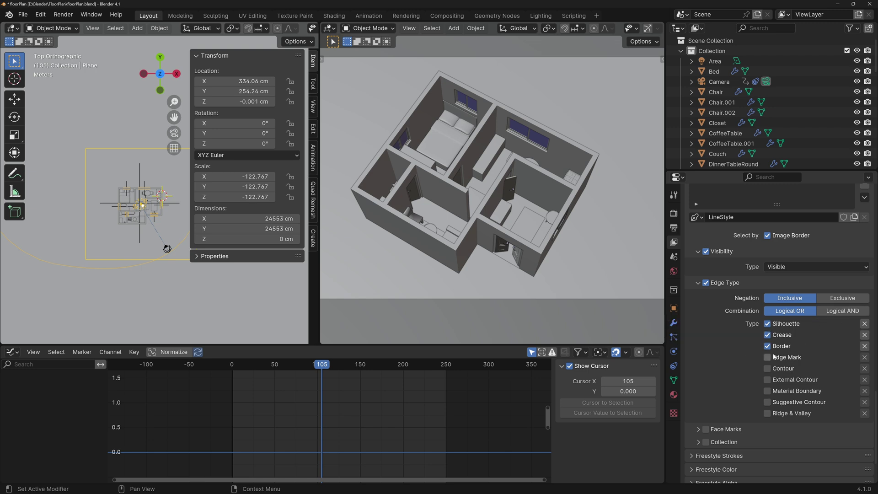
pyautogui.scroll(-3, 780, 366)
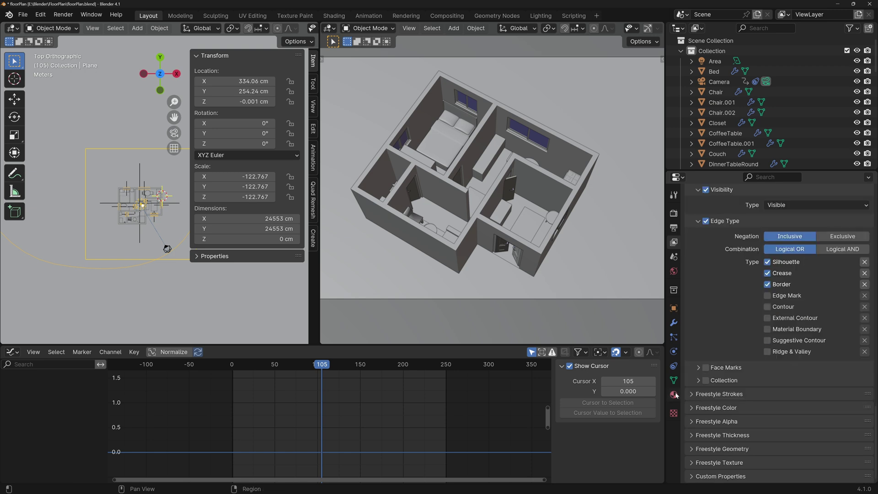
pyautogui.click(694, 395)
pyautogui.scroll(-6, 727, 383)
pyautogui.click(706, 395)
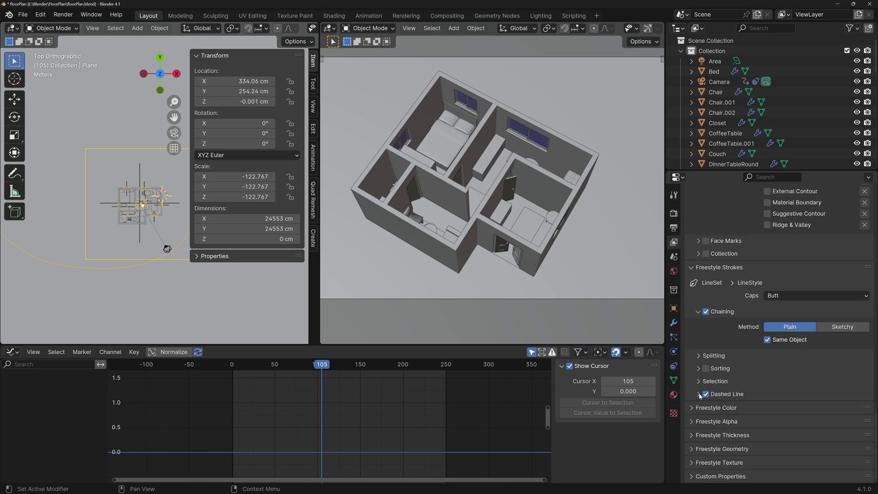
pyautogui.click(699, 395)
pyautogui.scroll(-4, 739, 389)
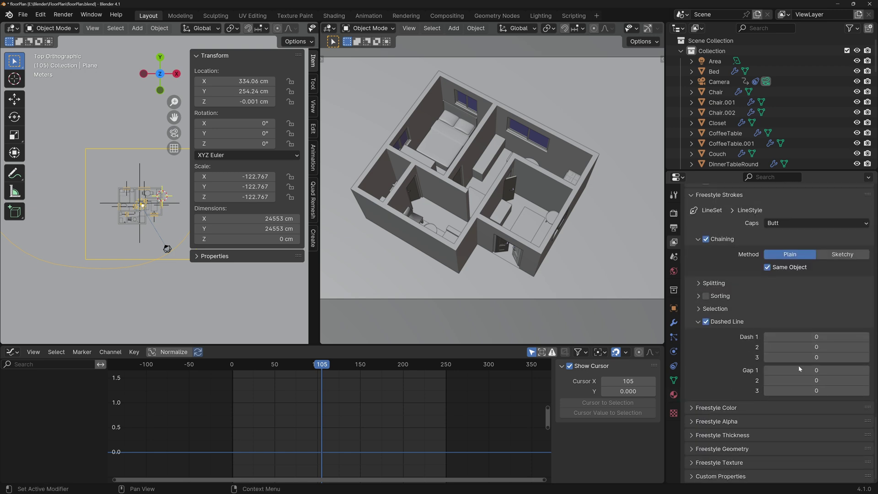
# - Set Dash 1 and Gap 1 to 10, render the frame and inspect the dashed outlines up close
pyautogui.click(799, 337)
pyautogui.write('10')
pyautogui.press('Tab')
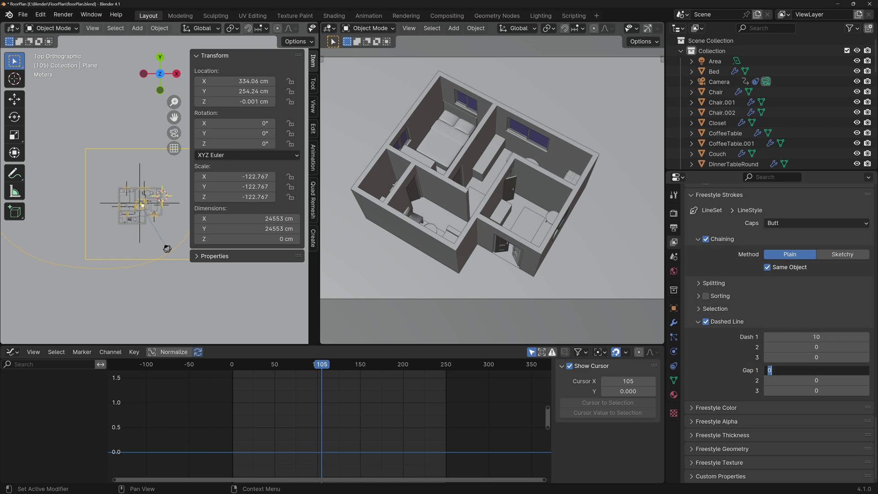
pyautogui.press('Return')
pyautogui.press('F12')
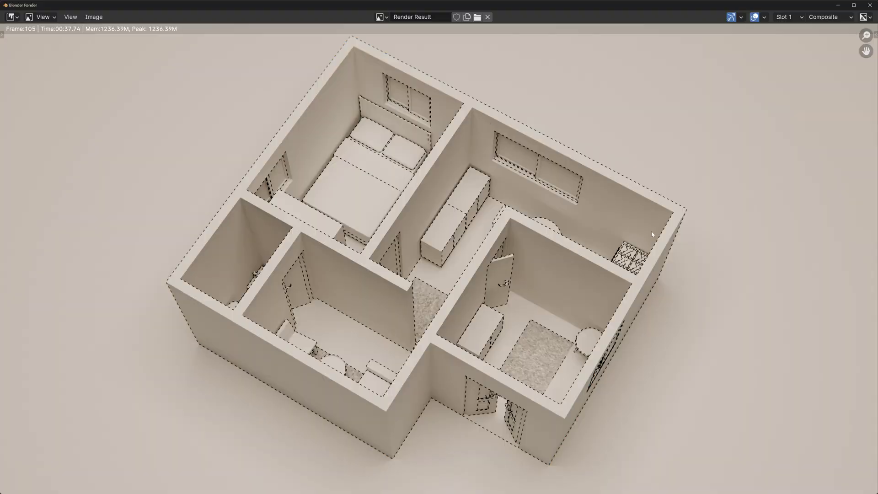
pyautogui.scroll(8, 606, 213)
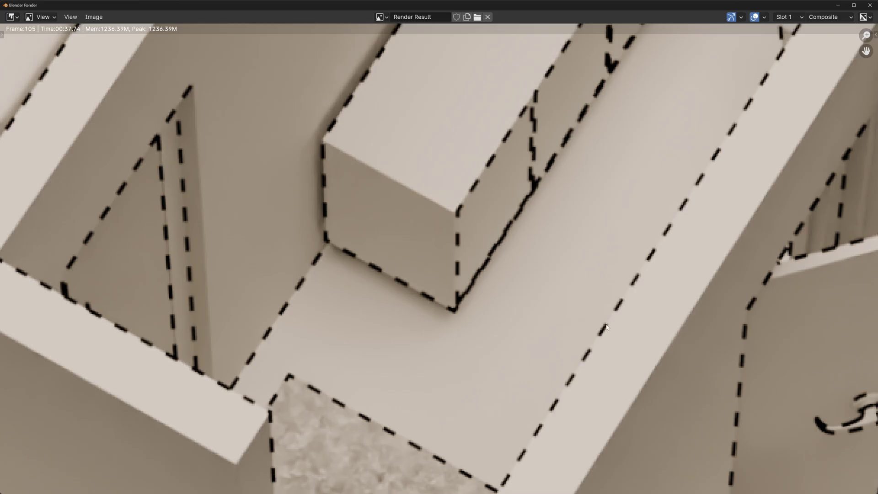
pyautogui.click(874, 4)
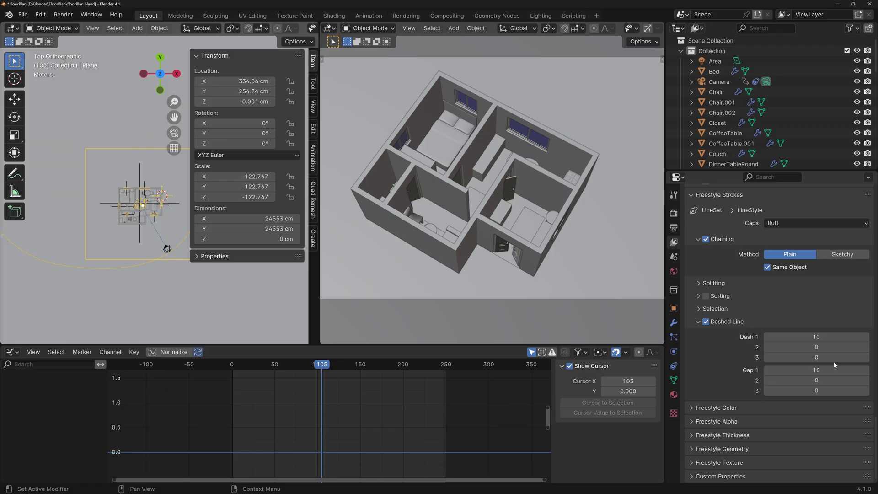
# - Set Dash 2, Gap 1 and Gap 2 of the dashed line to 5 and render the frame to check the pattern
pyautogui.click(808, 346)
pyautogui.write('5')
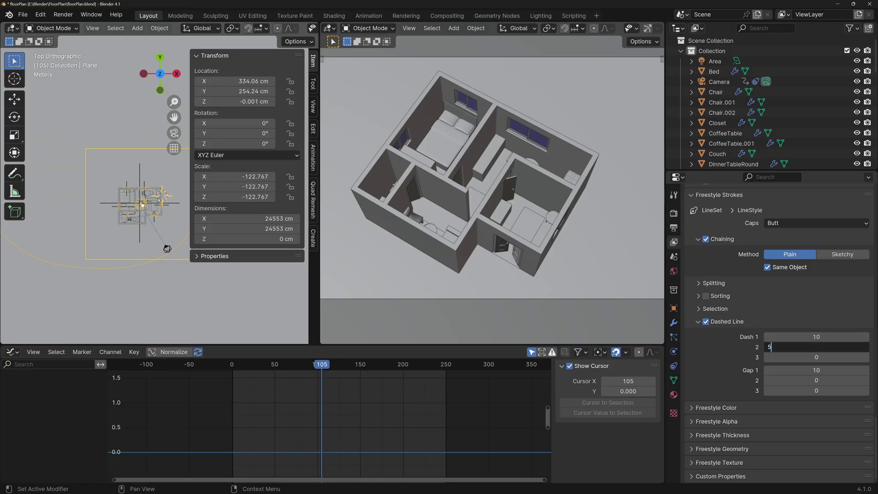
pyautogui.press('Return')
pyautogui.click(816, 370)
pyautogui.write('5')
pyautogui.press('Return')
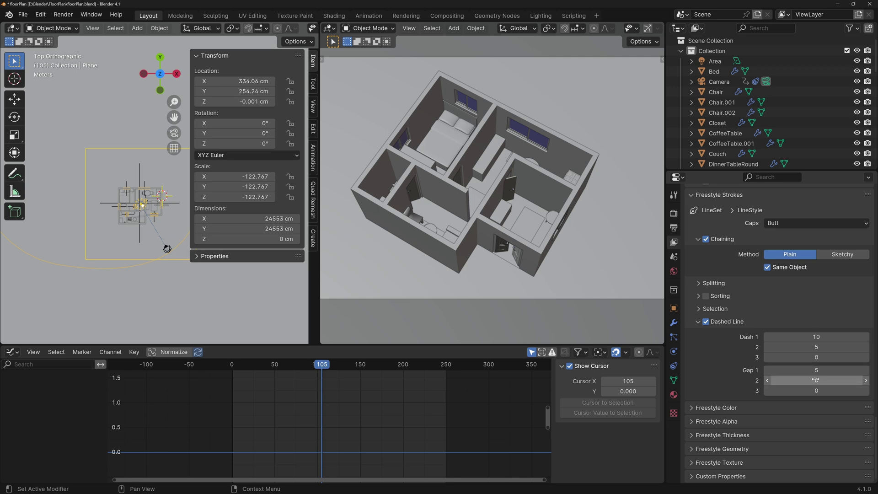
pyautogui.click(816, 380)
pyautogui.write('5')
pyautogui.press('Return')
pyautogui.press('F12')
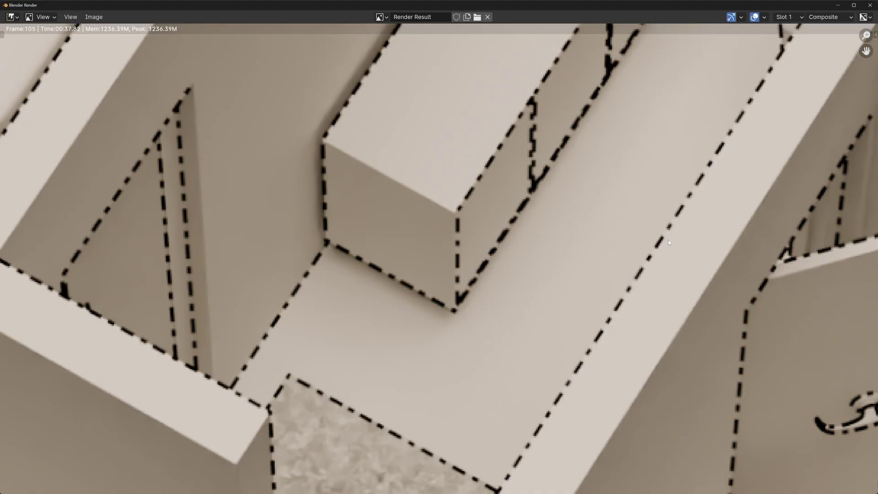
pyautogui.click(870, 5)
# - Change the Freestyle line style's base color to a bright orange-red
pyautogui.scroll(-3, 777, 389)
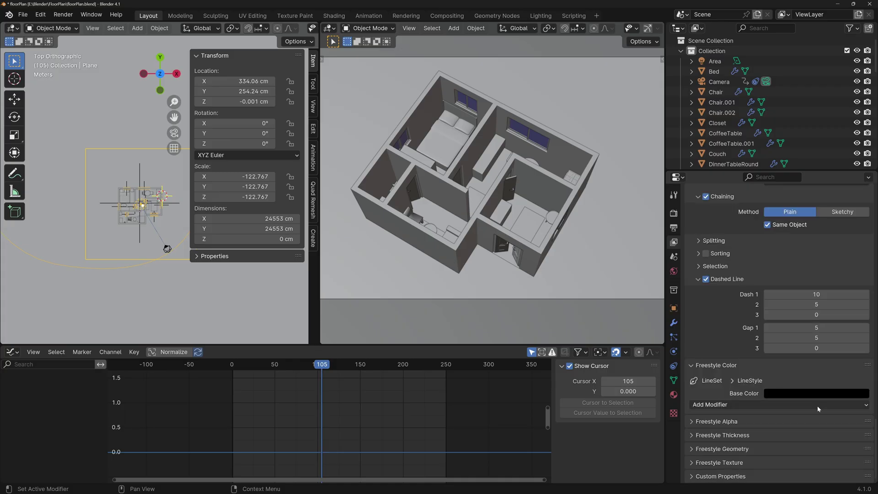
pyautogui.click(811, 394)
pyautogui.click(860, 248)
pyautogui.click(798, 330)
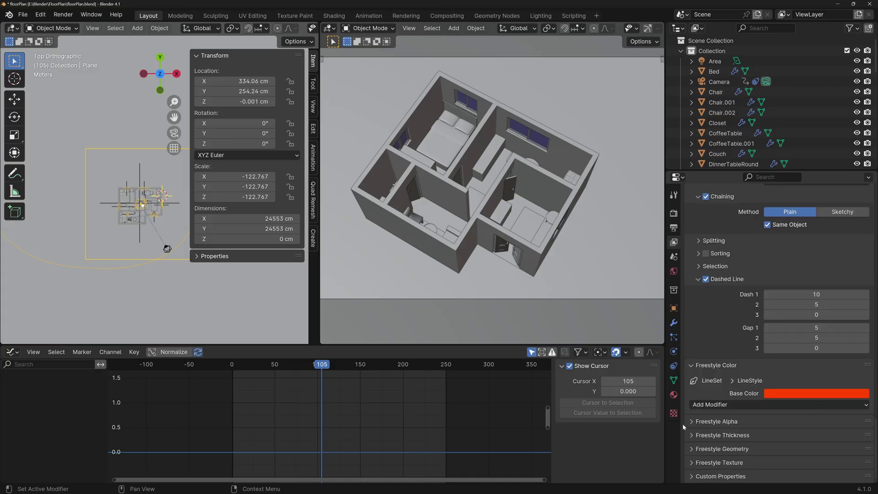
# - Show the Freestyle Alpha and Thickness settings and add a Noise modifier to the line thickness
pyautogui.click(688, 423)
pyautogui.scroll(-3, 810, 421)
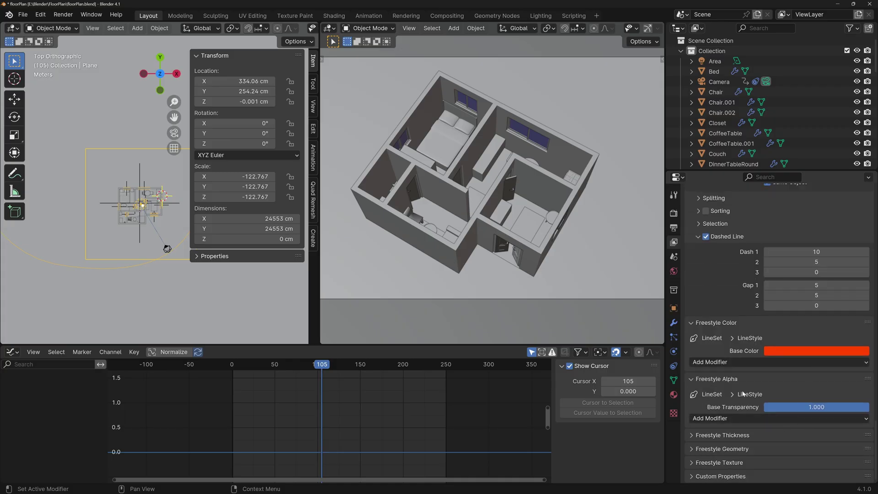
pyautogui.click(694, 436)
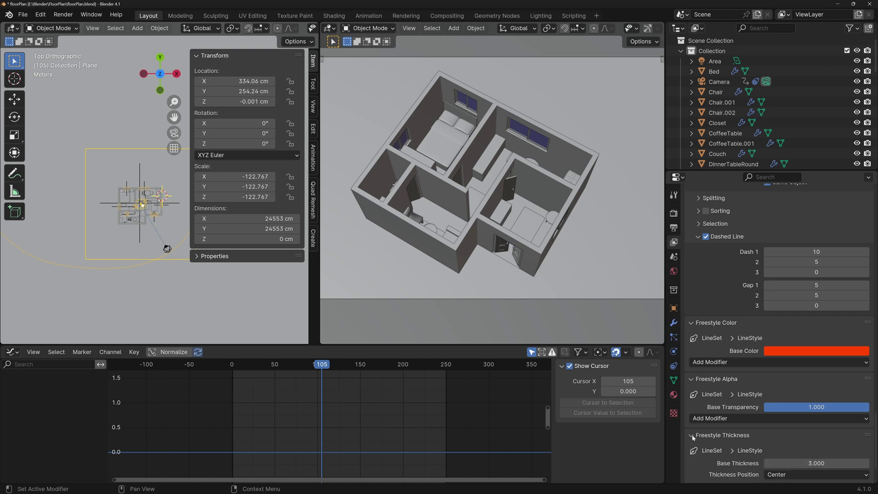
pyautogui.scroll(-3, 748, 438)
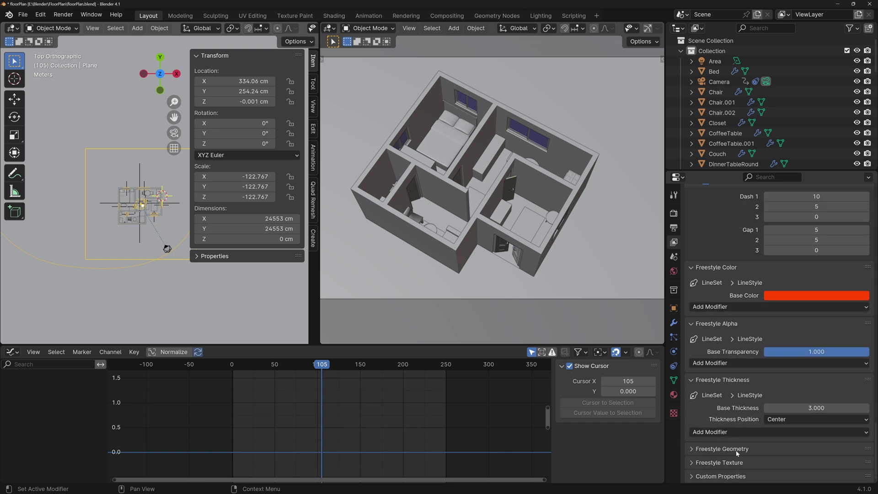
pyautogui.click(732, 431)
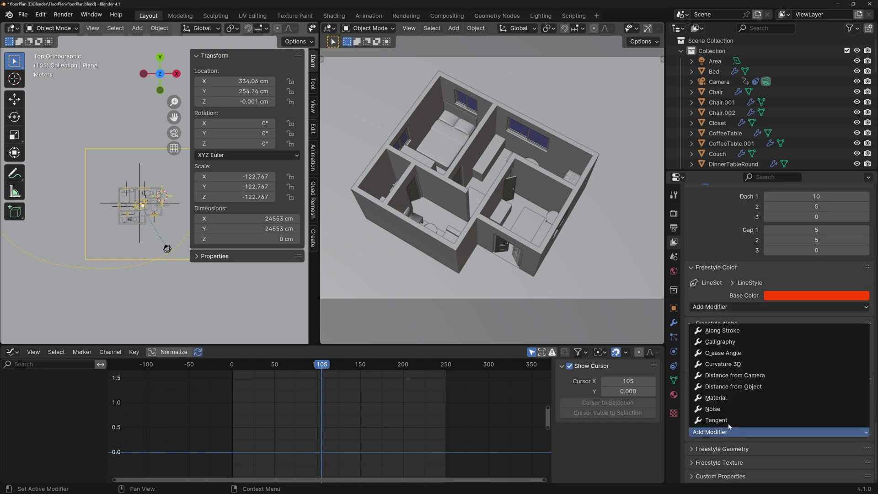
pyautogui.click(726, 408)
pyautogui.scroll(-5, 726, 408)
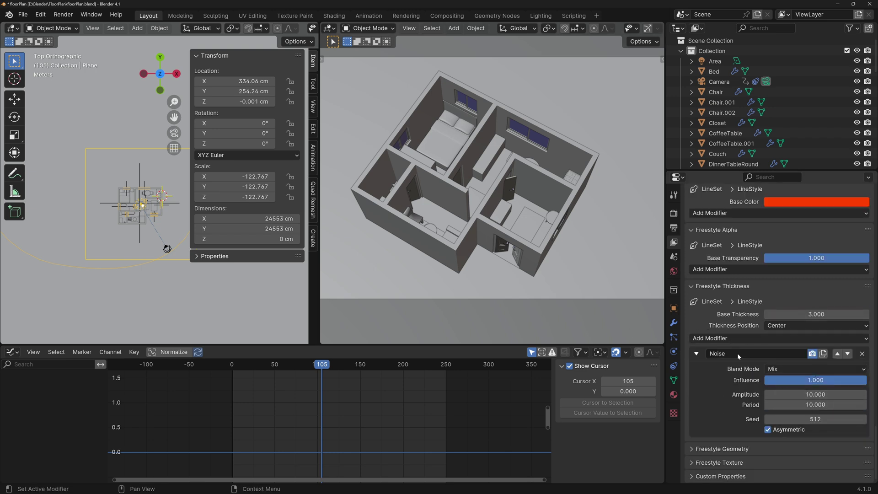
# - Set the thickness Noise modifier's period to 50, adjust its amplitude and render the frame
pyautogui.click(808, 405)
pyautogui.write('50')
pyautogui.press('Return')
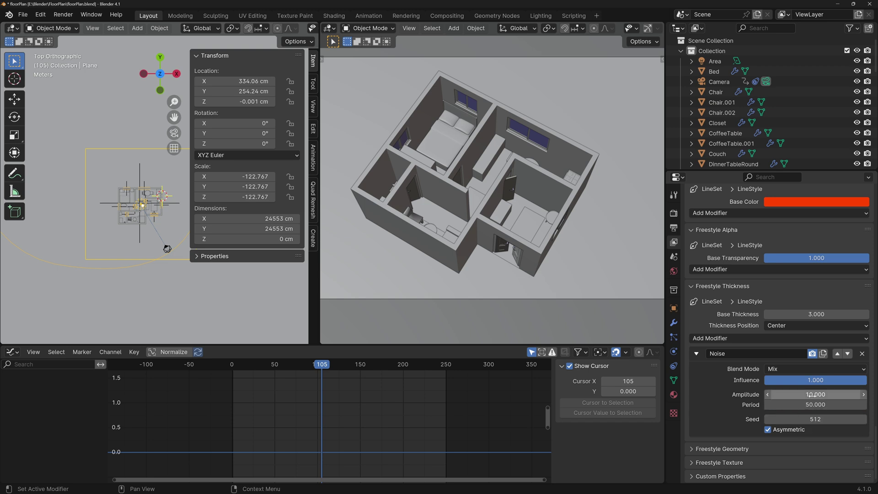
pyautogui.moveTo(817, 394); pyautogui.dragTo(812, 396)
pyautogui.press('F12')
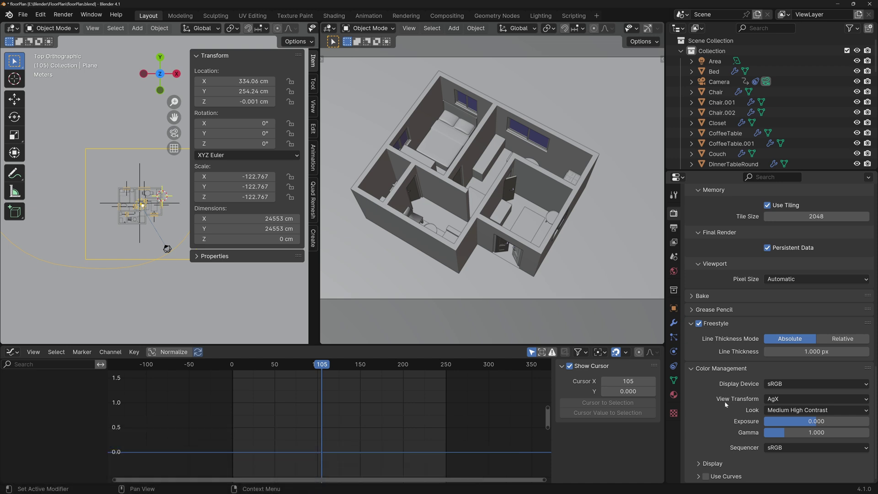
# - Show the available View Transform options in the render's Color Management settings
pyautogui.click(802, 399)
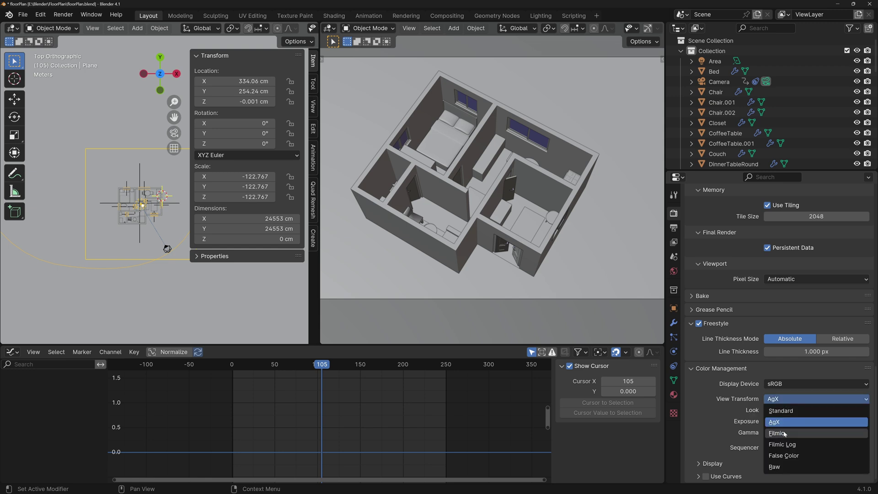